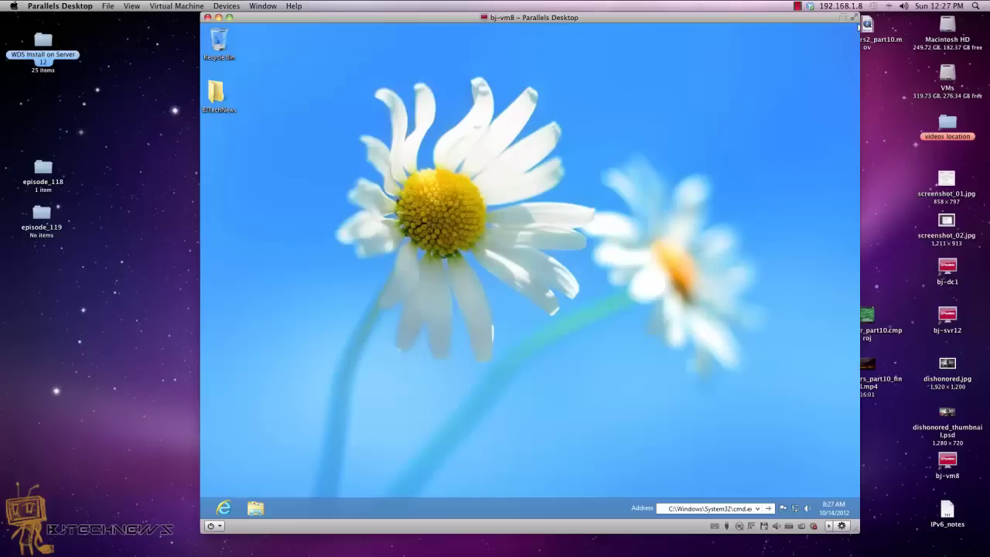
# - Open PC settings from the Start screen and show the lock screen personalization options
pyautogui.moveTo(858, 26)
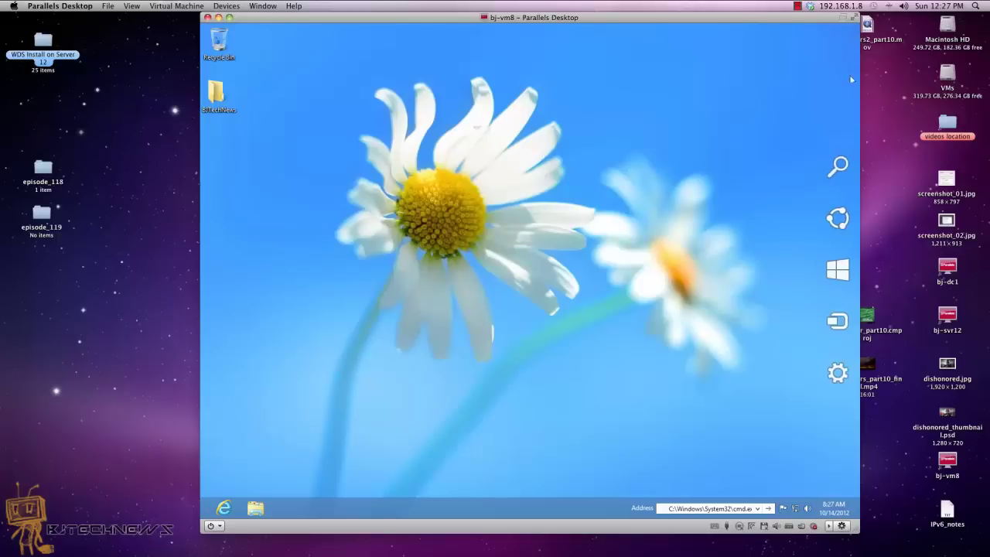
pyautogui.click(845, 269)
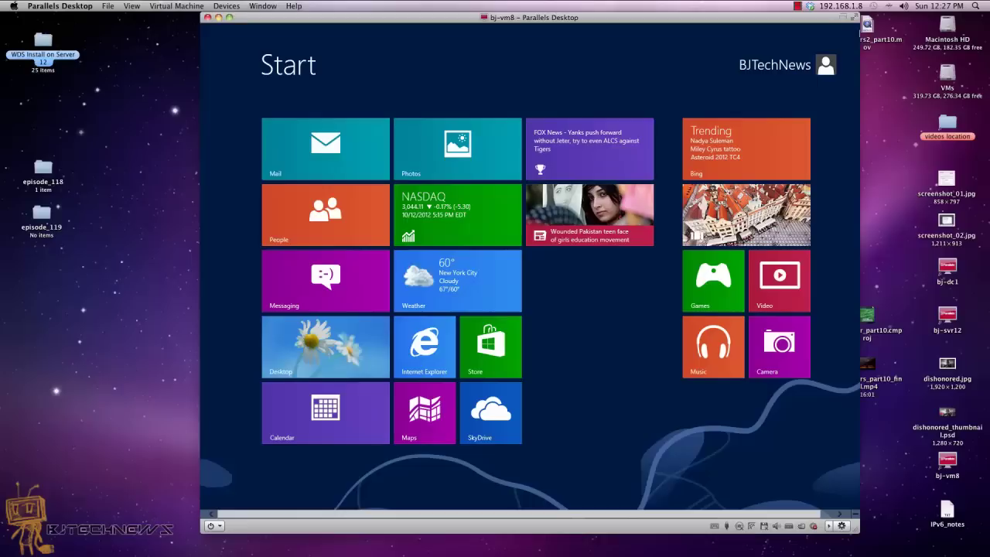
pyautogui.moveTo(851, 326)
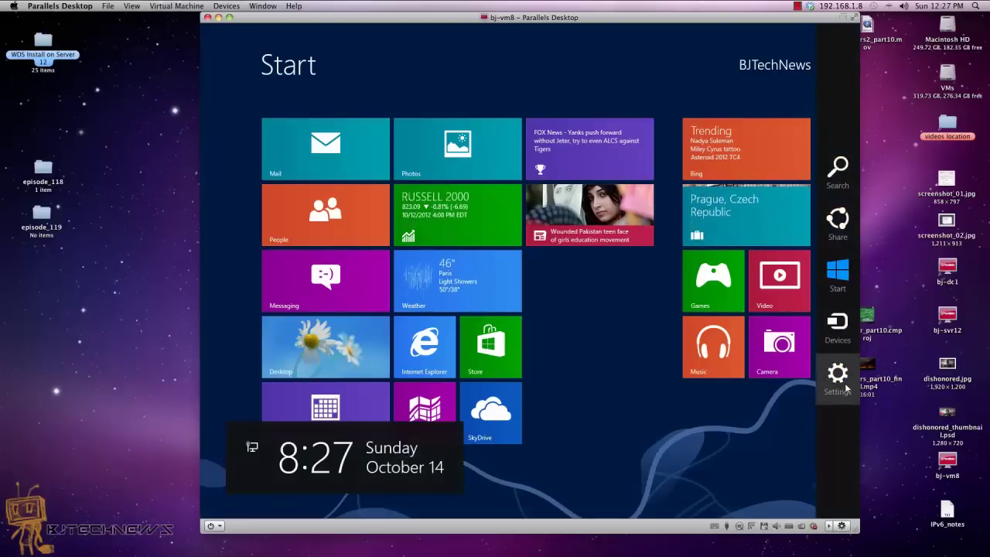
pyautogui.click(837, 377)
pyautogui.click(838, 492)
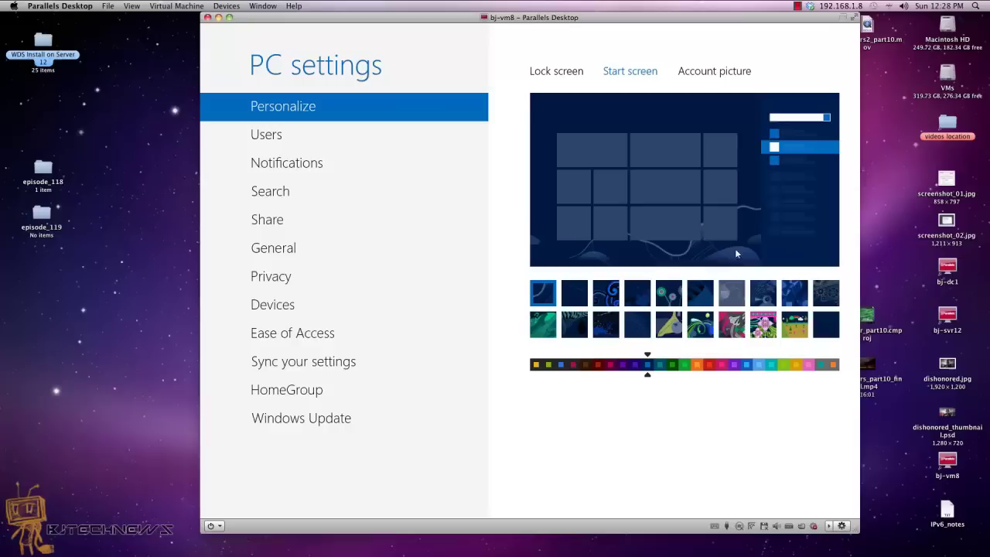
pyautogui.click(563, 75)
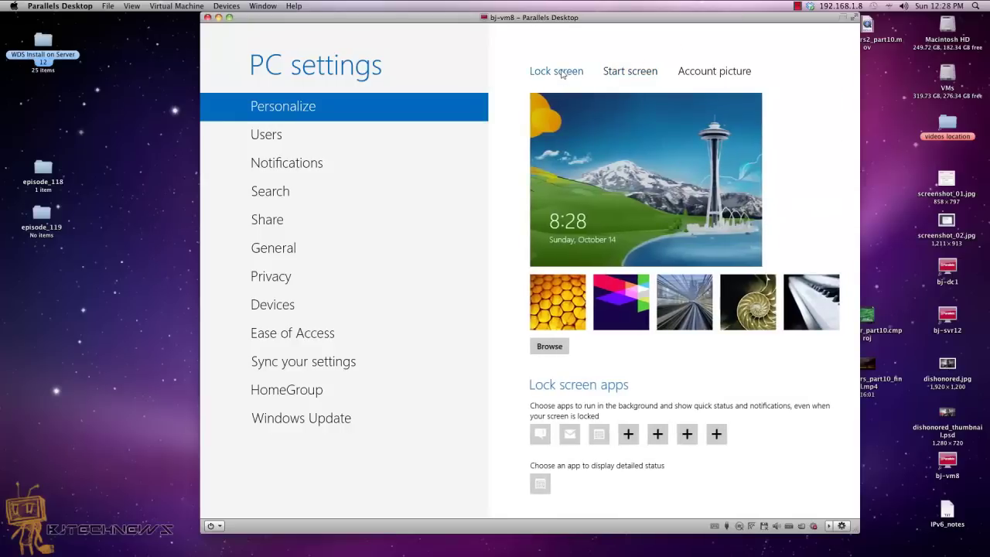
# - Set the Start screen background to the gears pattern with the dark blue colour scheme, and return to Start
pyautogui.click(635, 73)
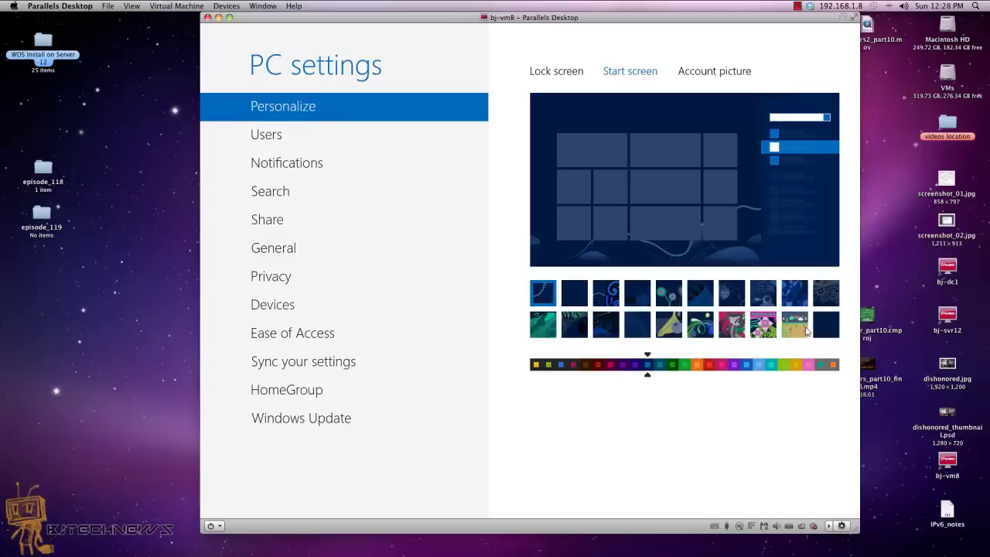
pyautogui.click(832, 297)
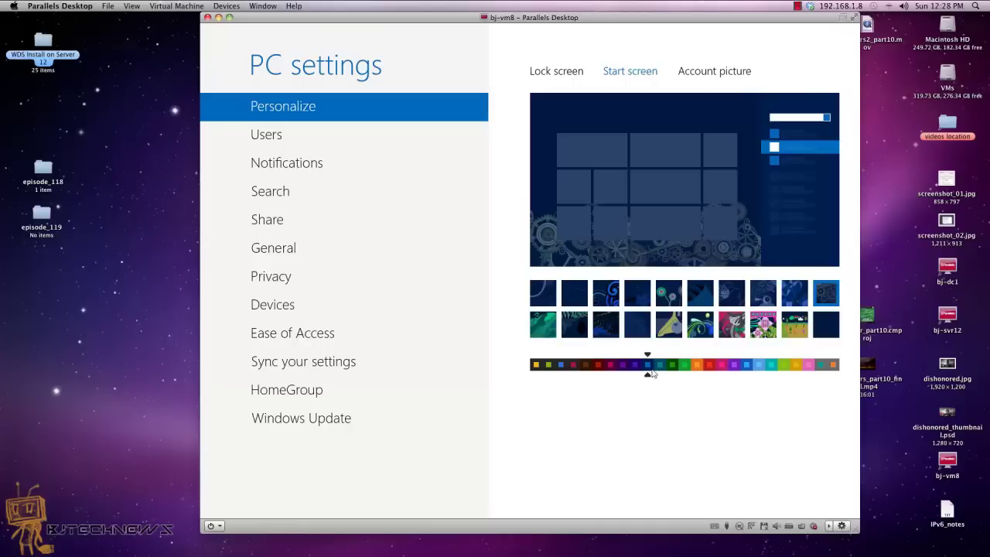
pyautogui.moveTo(646, 377); pyautogui.dragTo(561, 376)
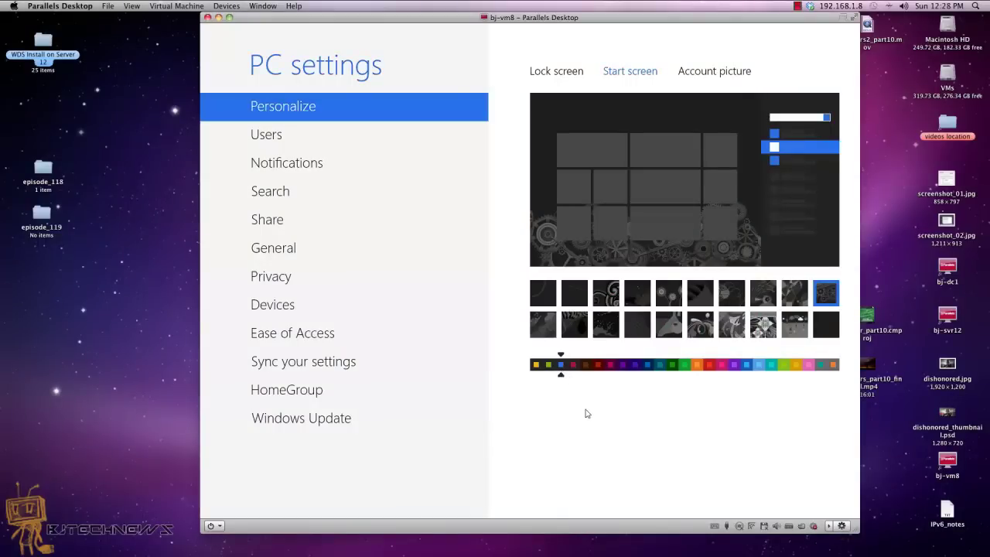
pyautogui.click(648, 370)
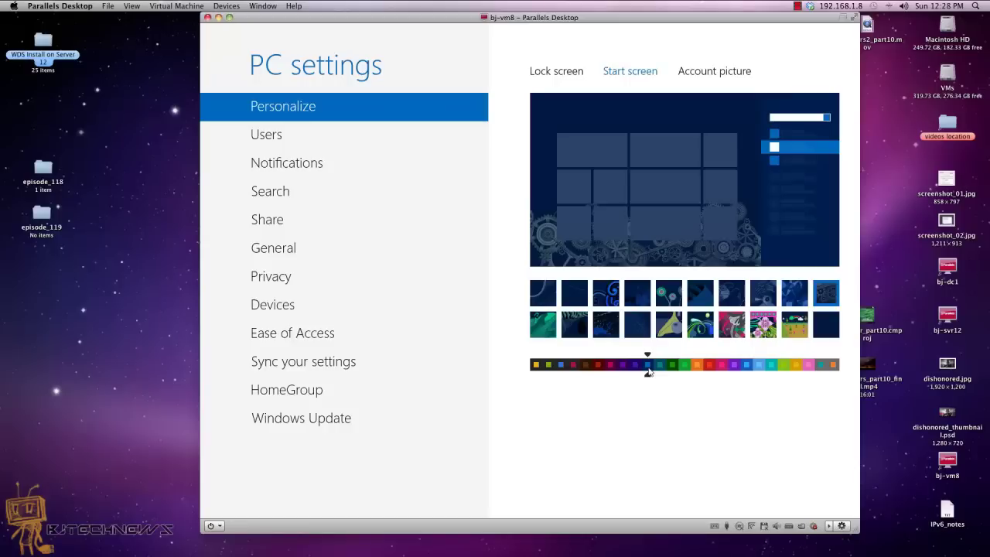
pyautogui.press('super')
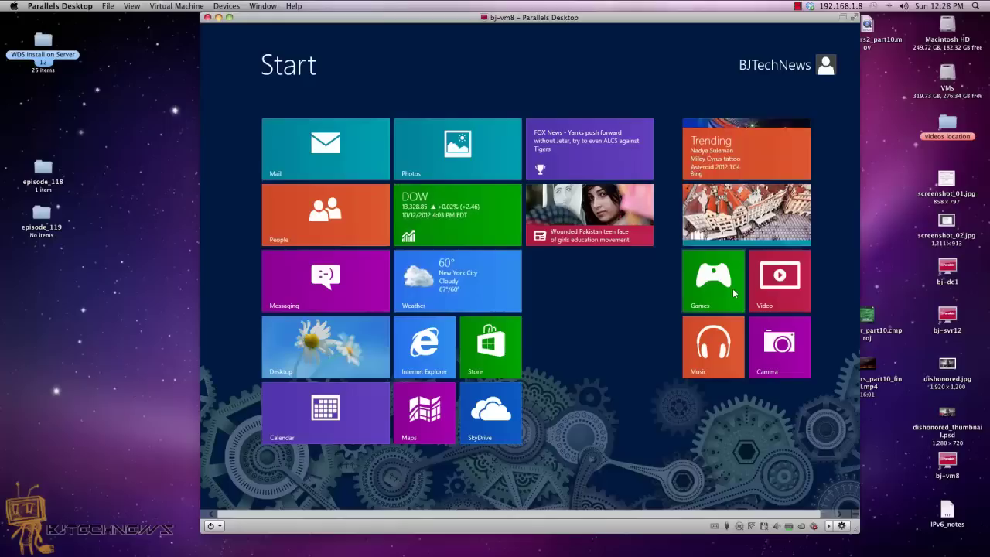
# - Make the Mail and People tiles smaller on the Start screen
pyautogui.click(327, 157)
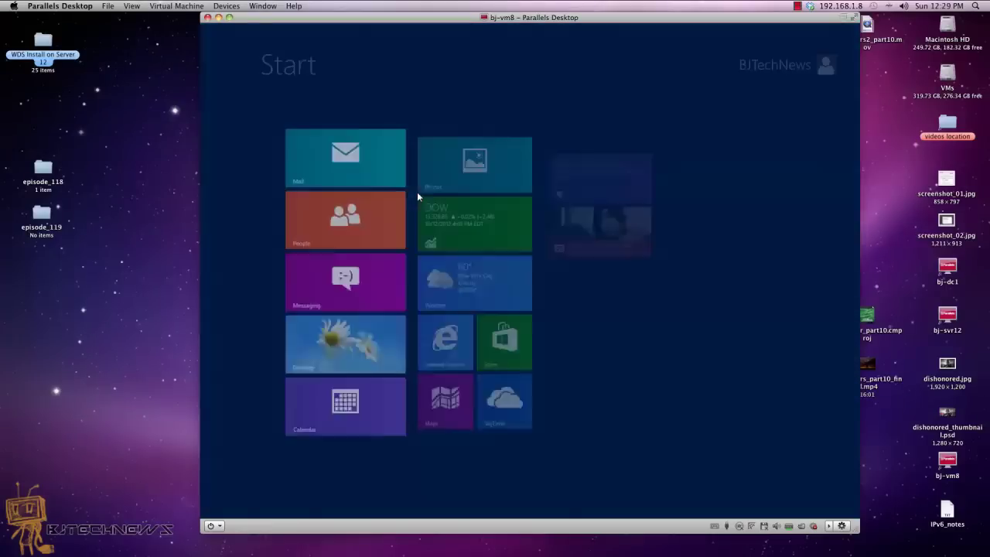
pyautogui.rightClick(284, 140)
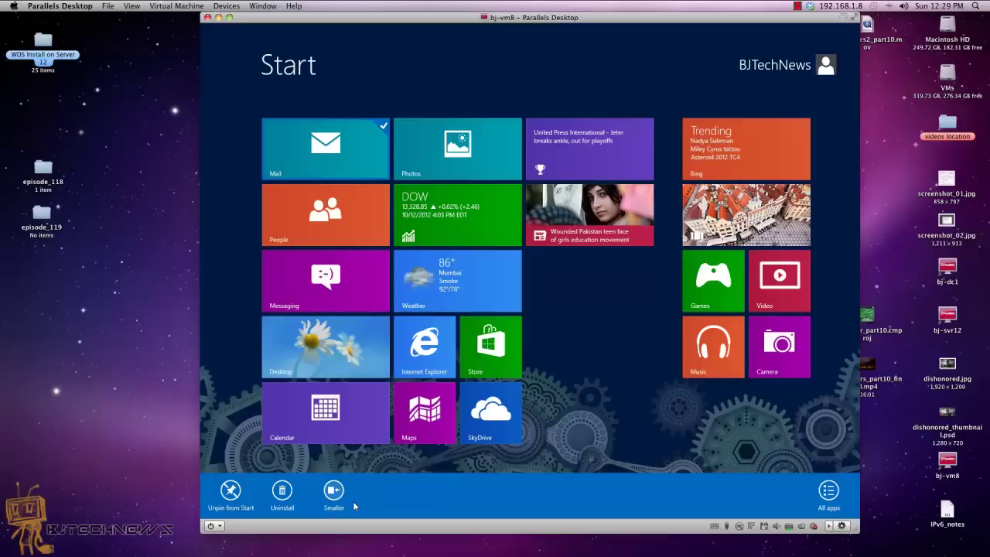
pyautogui.click(334, 495)
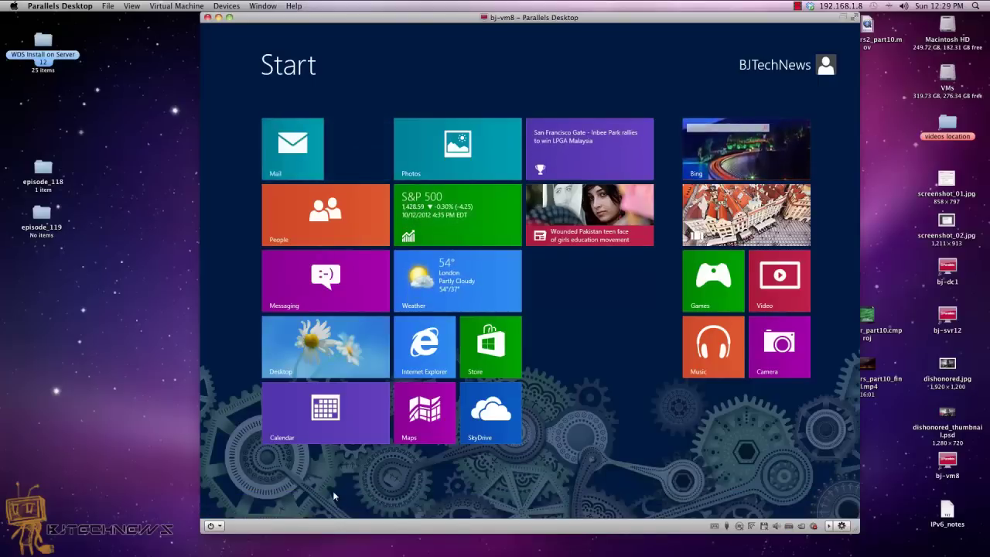
pyautogui.rightClick(314, 225)
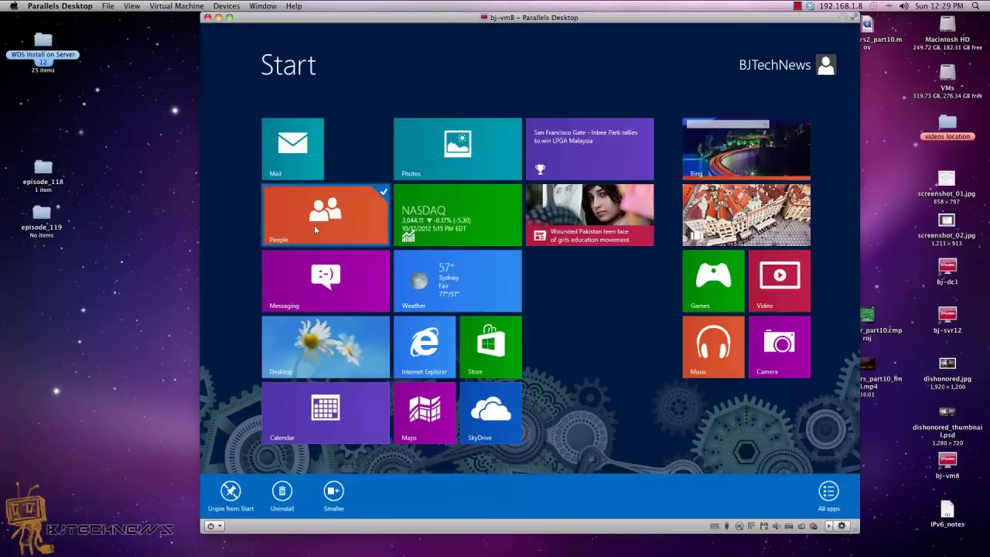
pyautogui.click(333, 493)
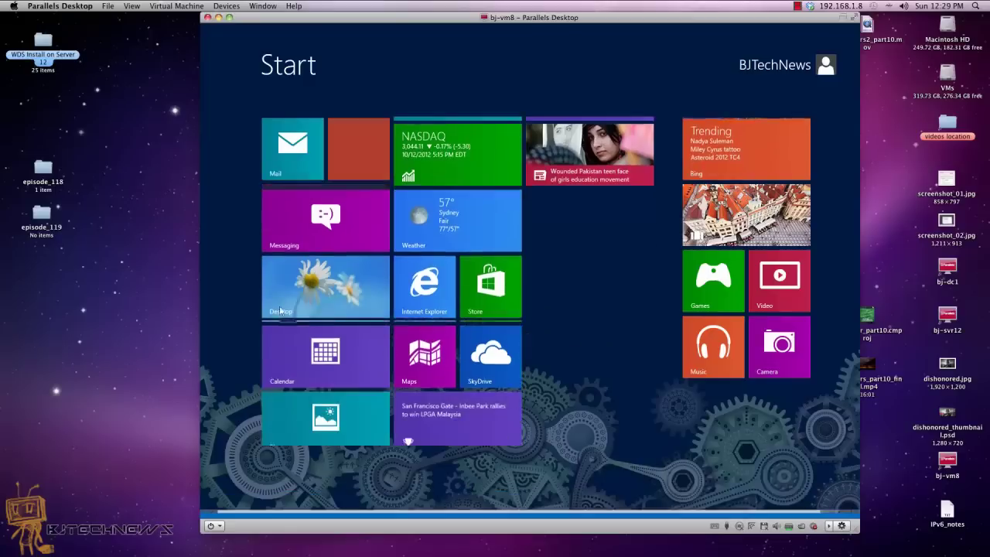
# - Make the People and Mail tiles larger again
pyautogui.rightClick(348, 171)
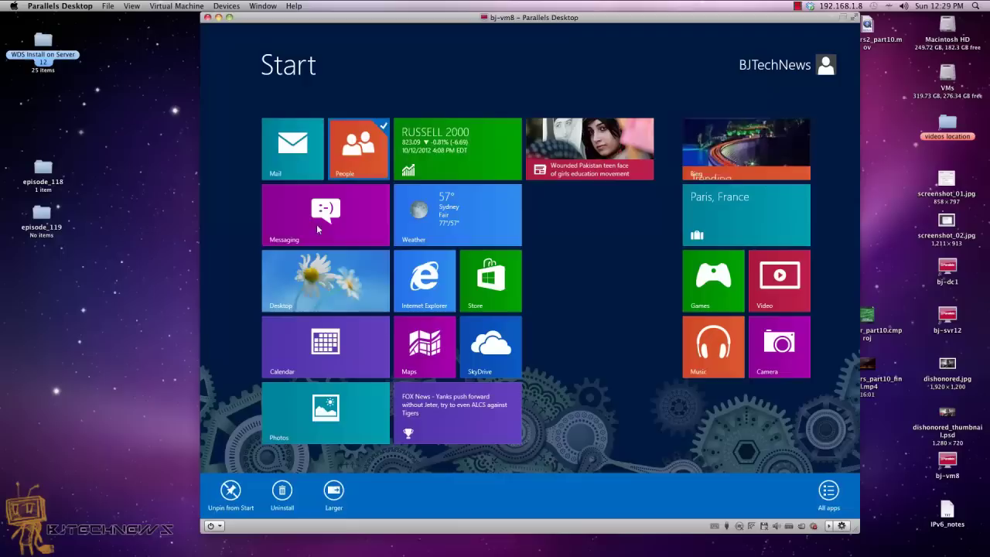
pyautogui.click(331, 492)
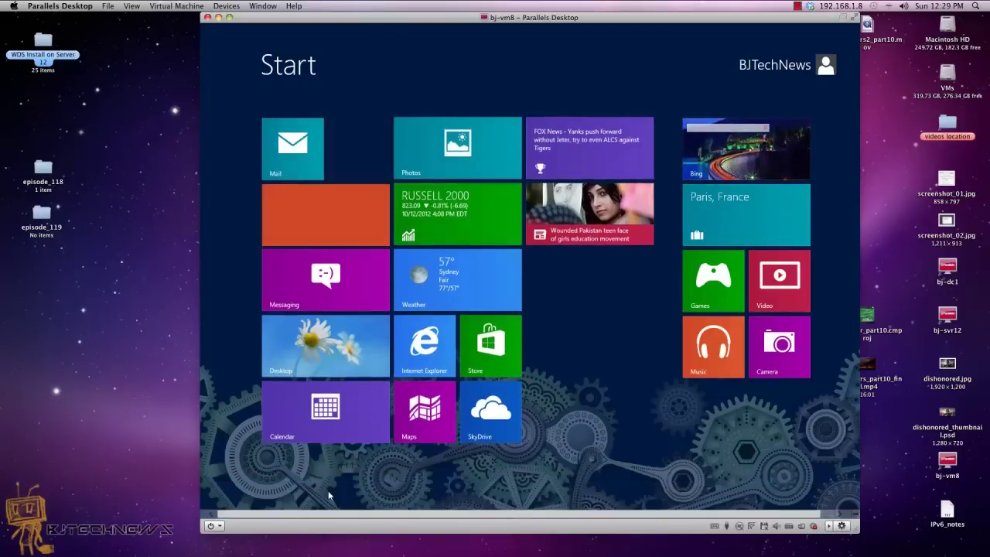
pyautogui.rightClick(297, 144)
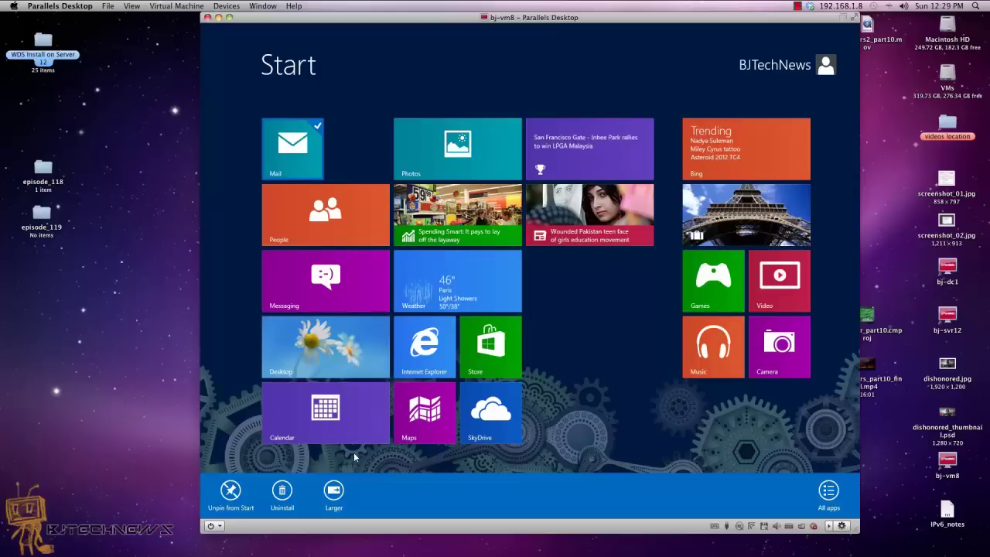
pyautogui.click(338, 492)
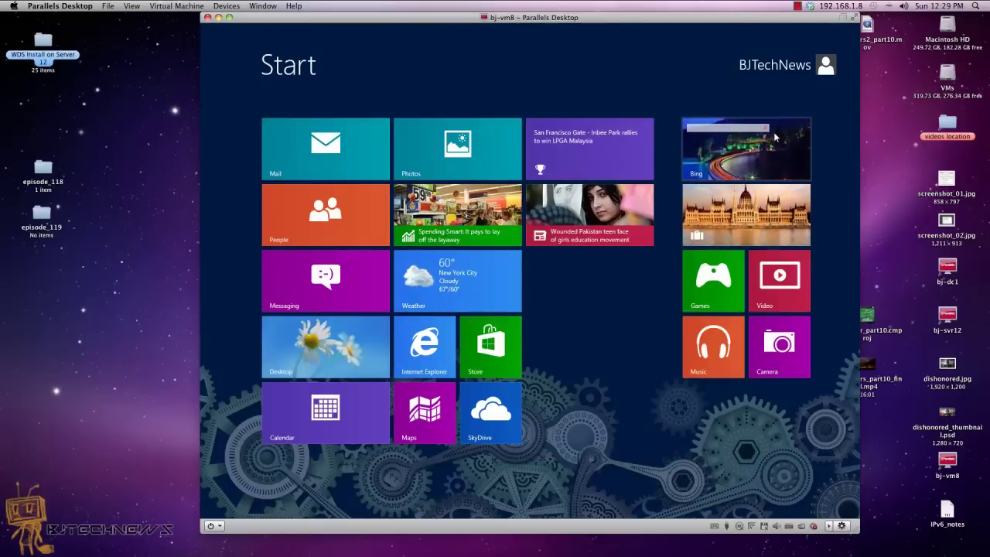
# - Turn the Bing live tile off and back on
pyautogui.rightClick(775, 137)
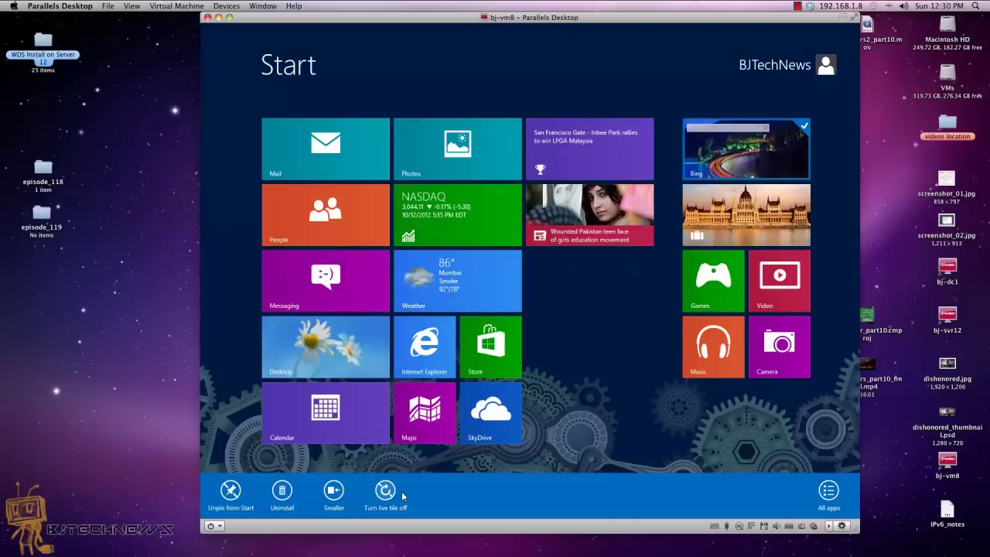
pyautogui.click(384, 496)
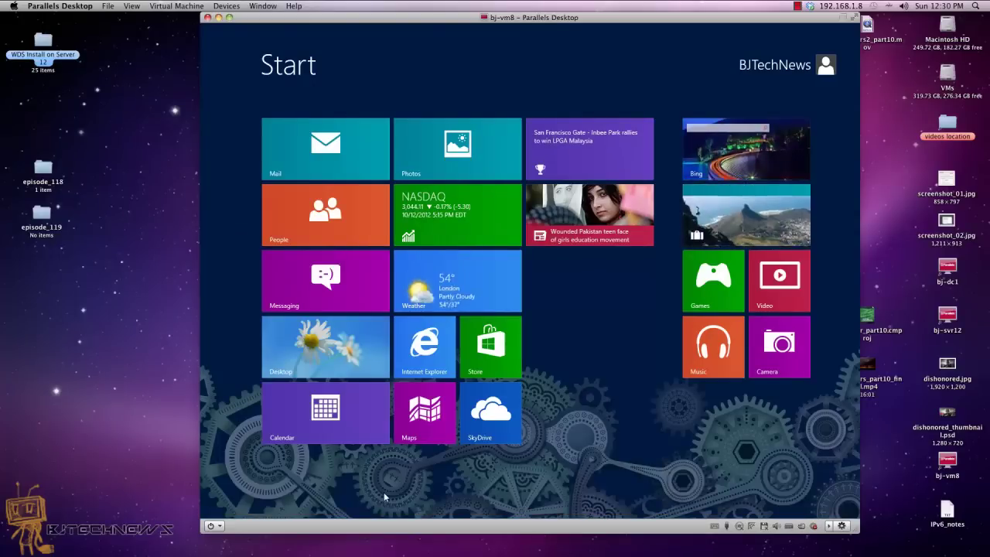
pyautogui.rightClick(759, 144)
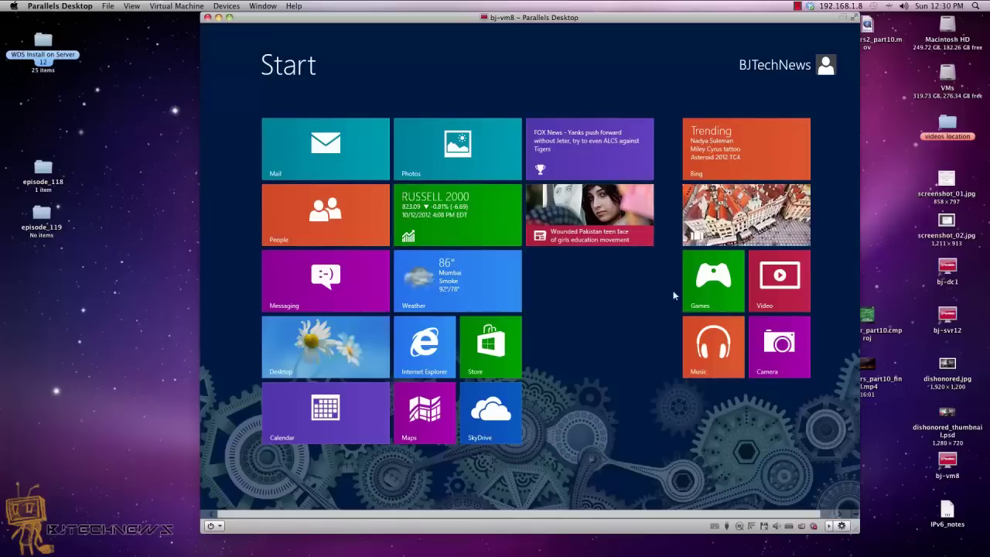
# - Move the Games and Music tiles into a new group of their own at the end of the Start screen
pyautogui.moveTo(702, 285); pyautogui.dragTo(836, 151)
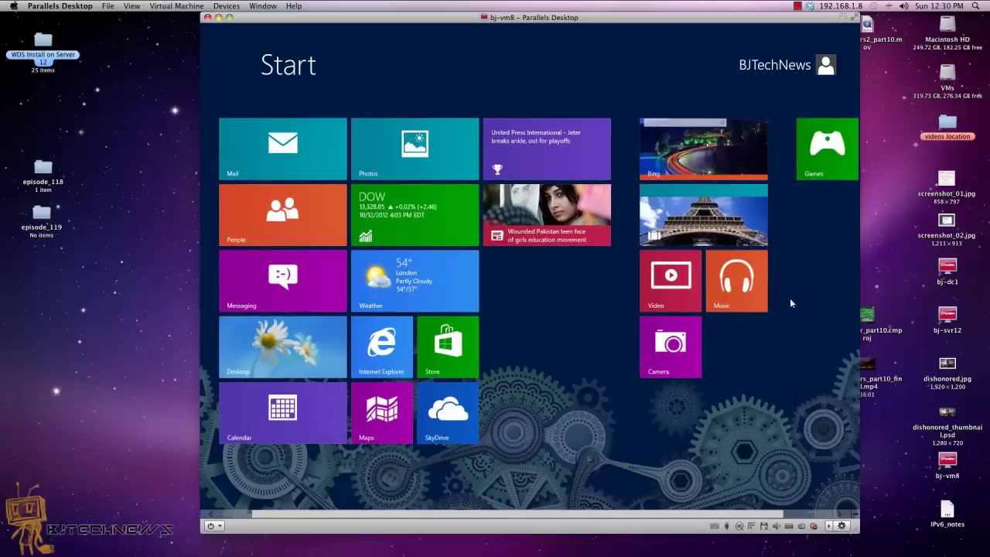
pyautogui.moveTo(754, 270); pyautogui.dragTo(754, 161)
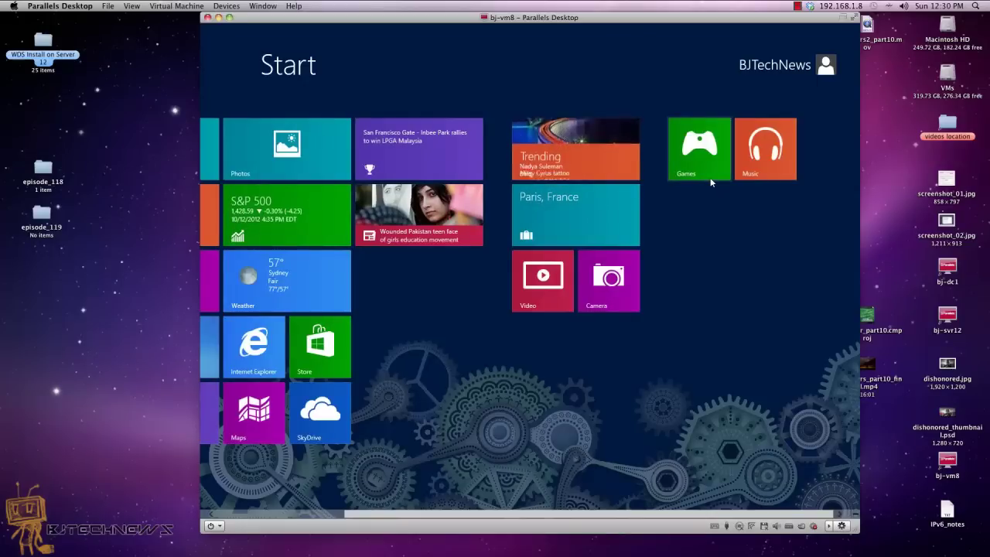
pyautogui.rightClick(755, 173)
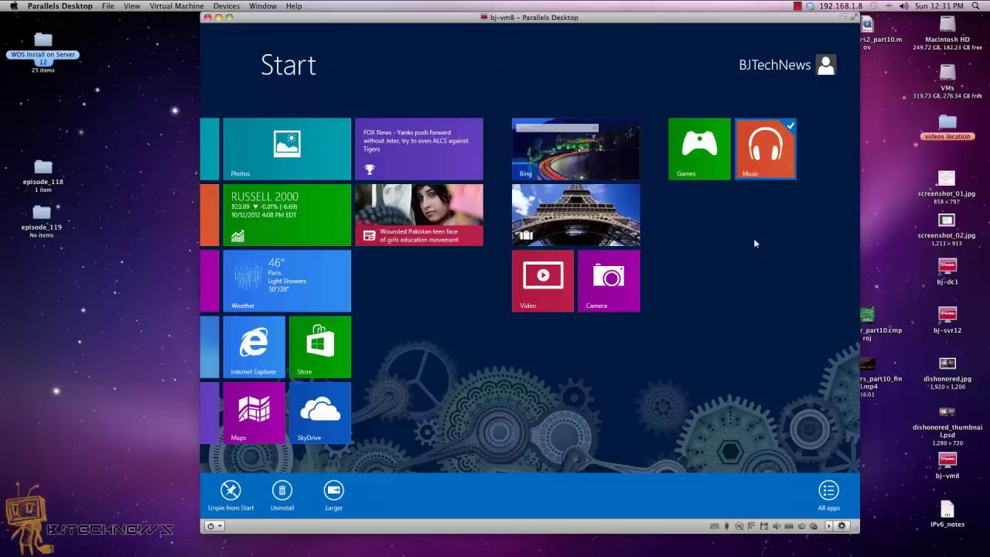
pyautogui.click(712, 171)
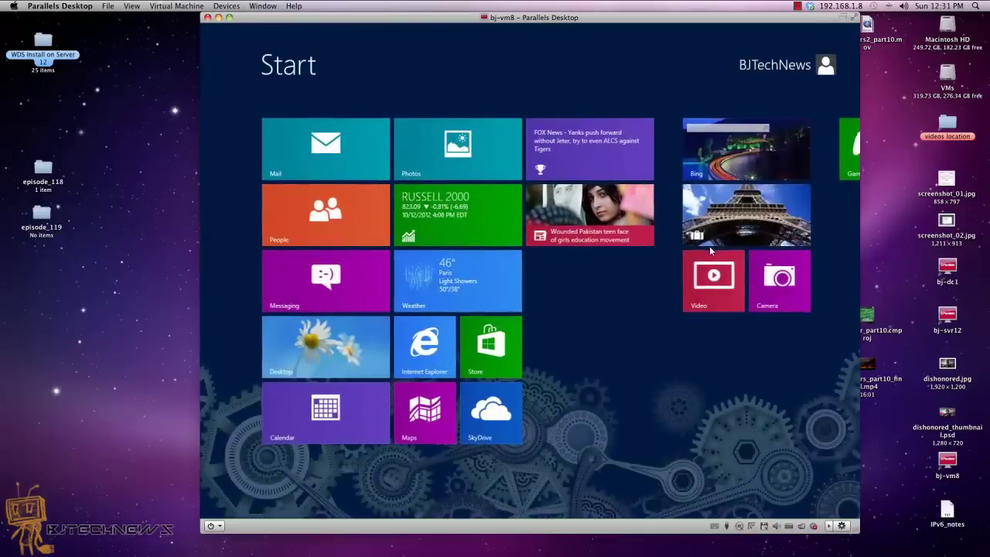
# - Open the group naming prompt for the Games and Music tiles in the zoomed-out Start screen, dismiss it and return to Start
pyautogui.scroll(-3, 783, 474)
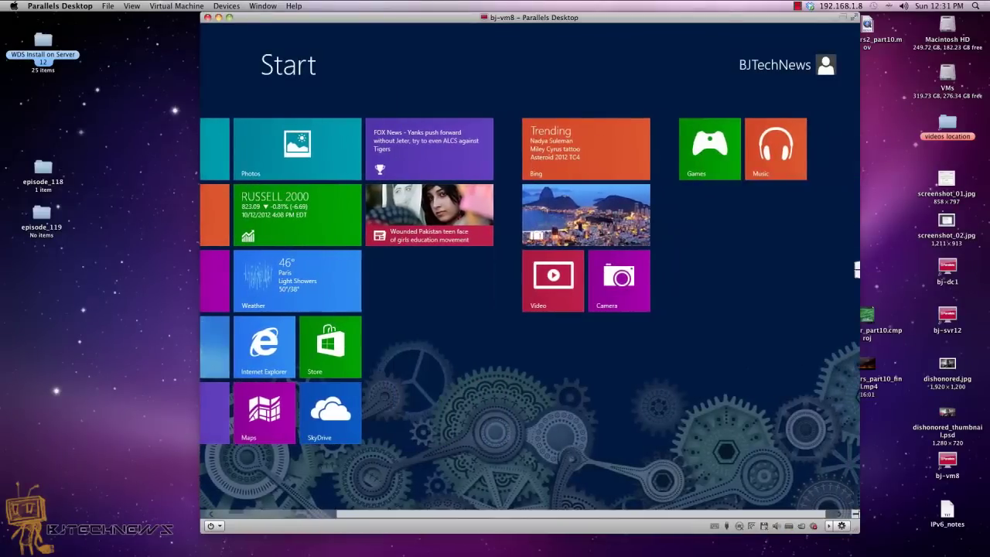
pyautogui.moveTo(856, 269)
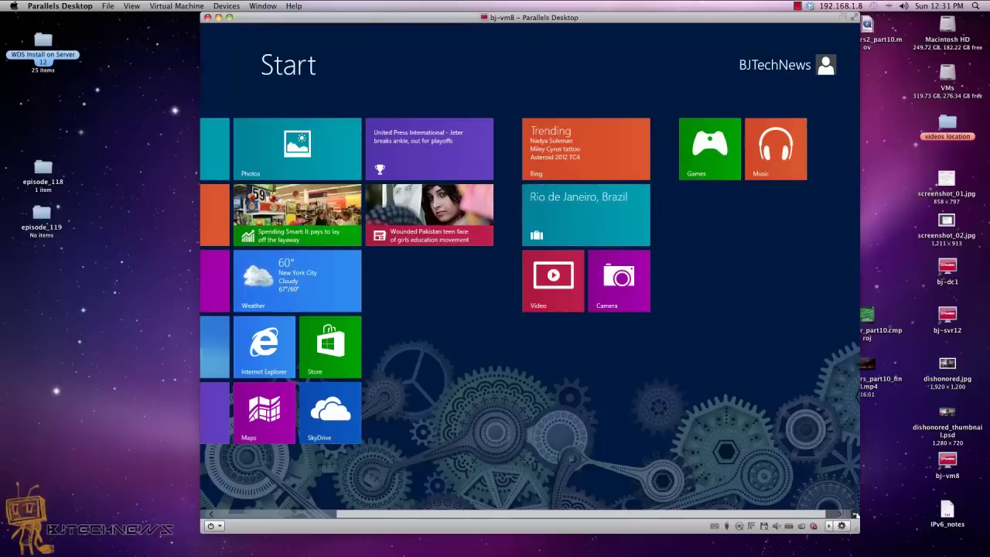
pyautogui.click(854, 513)
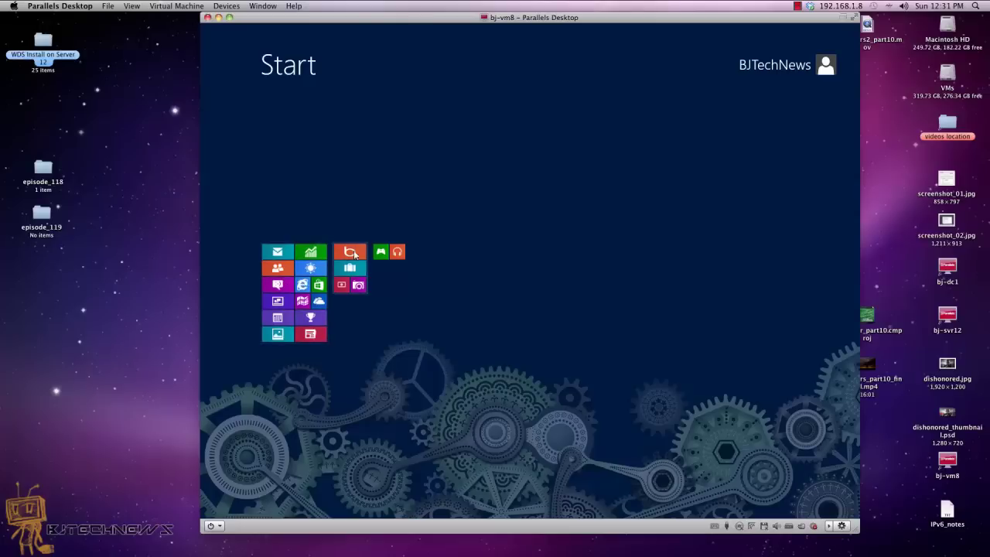
pyautogui.rightClick(392, 254)
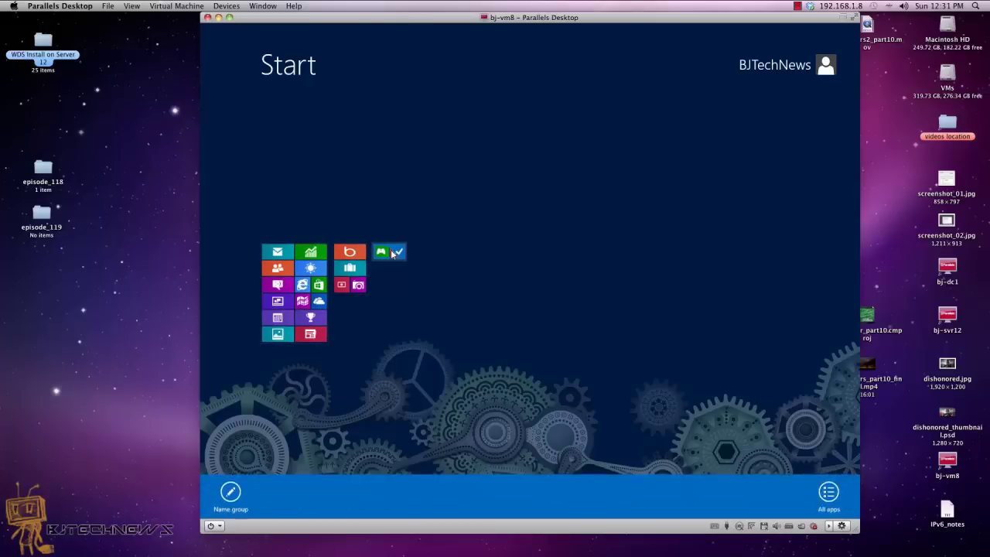
pyautogui.click(235, 501)
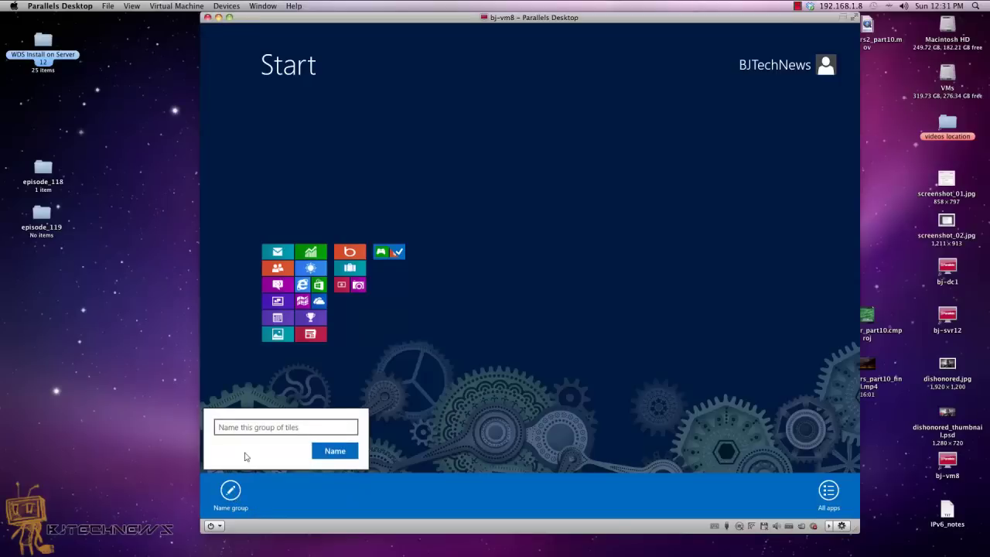
pyautogui.click(432, 315)
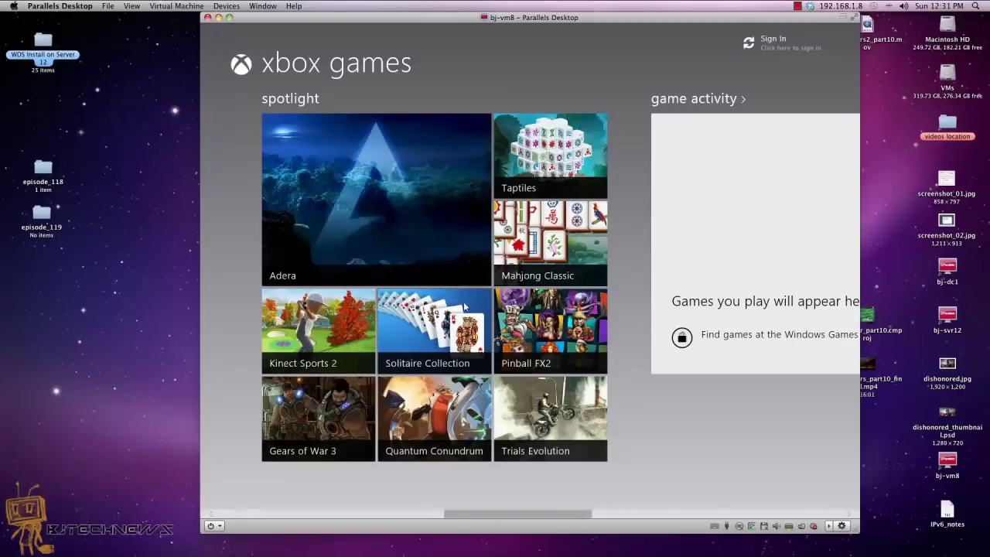
pyautogui.press('super')
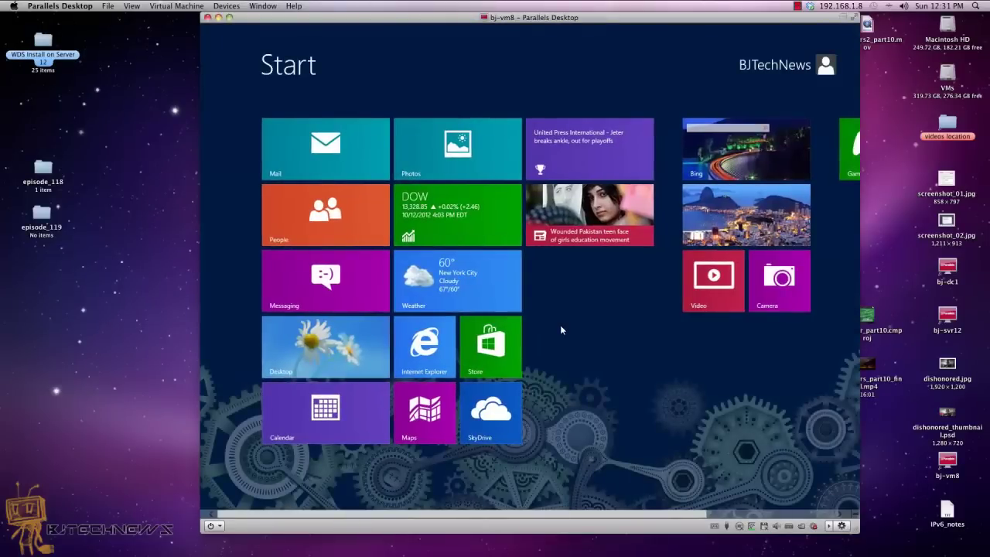
# - Open the Mail app from the Start screen
pyautogui.rightClick(325, 161)
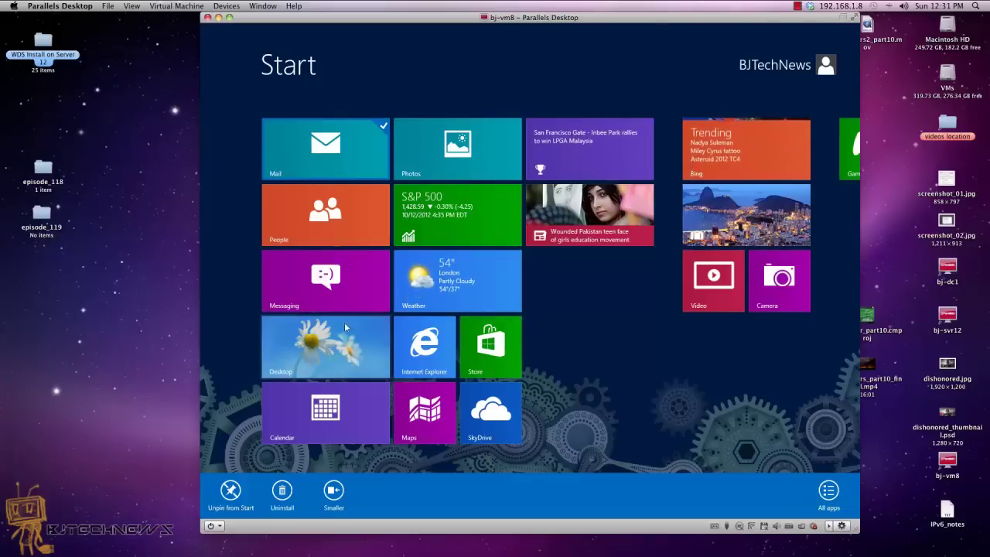
pyautogui.click(308, 178)
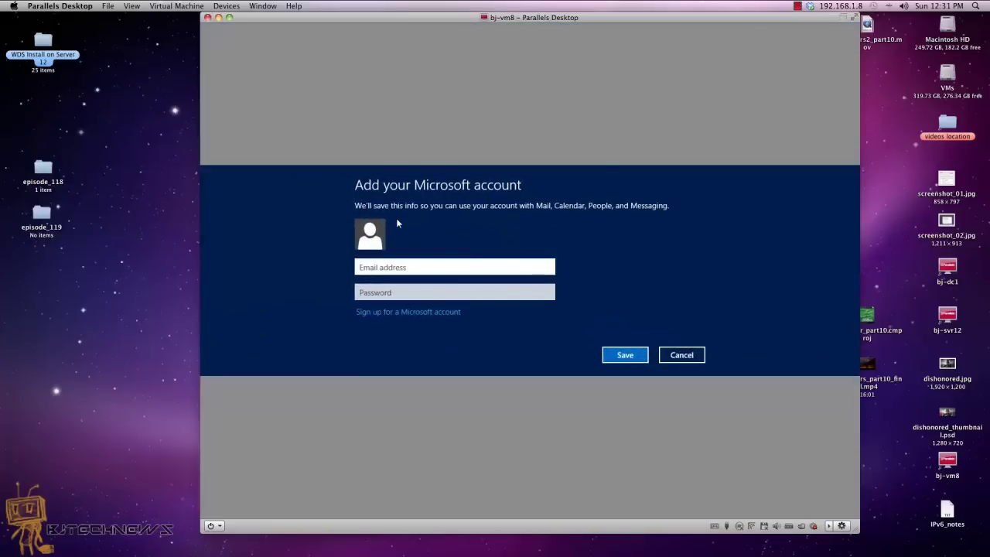
# - Return from Mail to Start, pin Notepad to Start from the list of all apps, and go back to the Start screen
pyautogui.press('super')
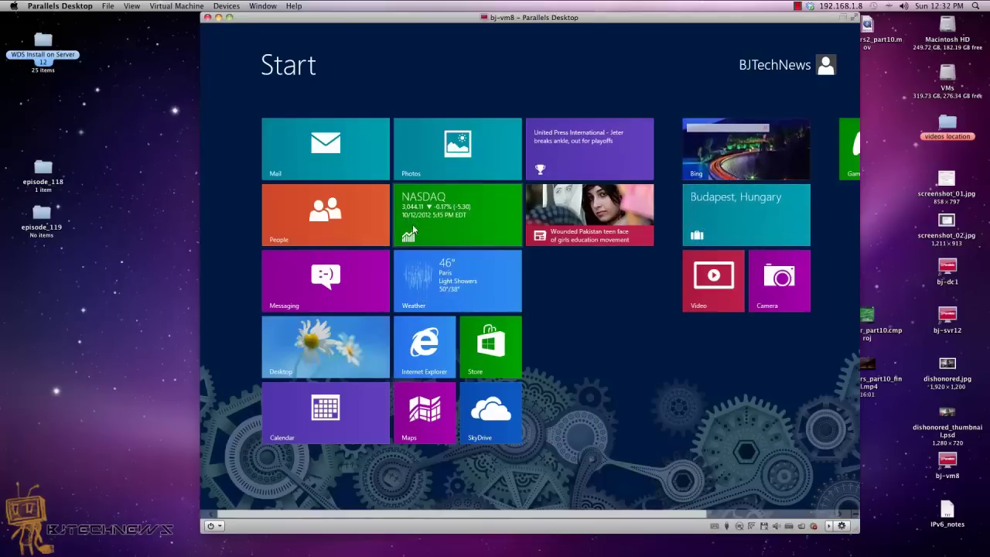
pyautogui.rightClick(703, 277)
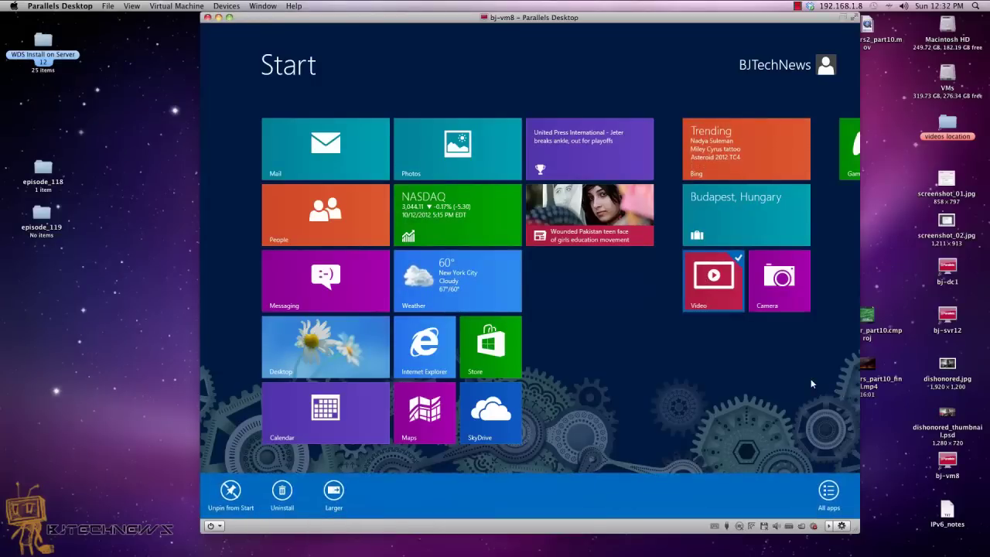
pyautogui.click(832, 491)
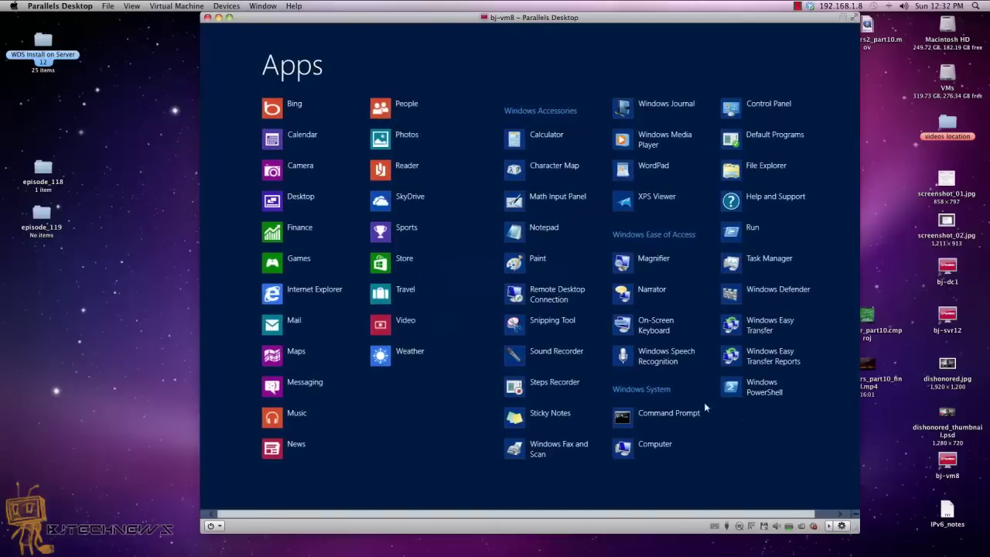
pyautogui.rightClick(535, 242)
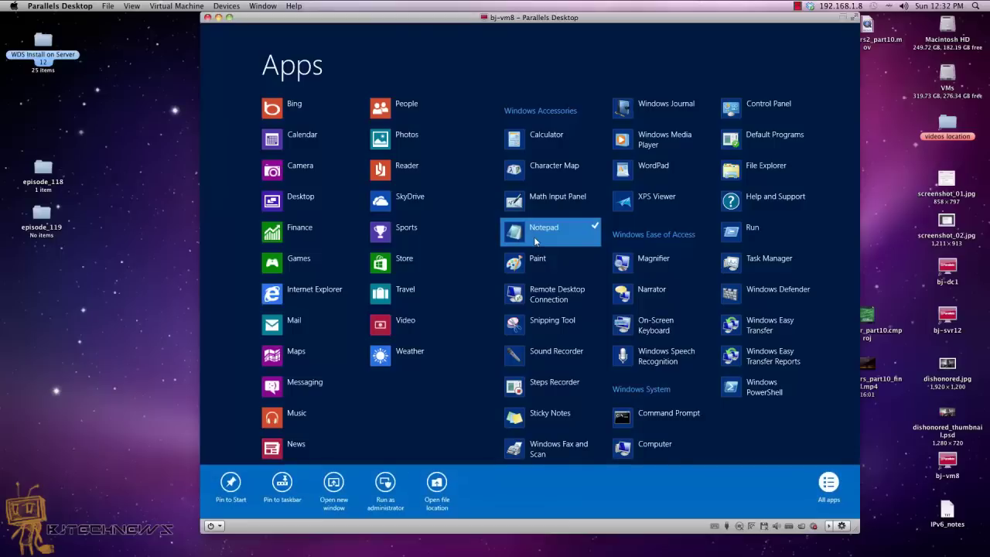
pyautogui.click(219, 495)
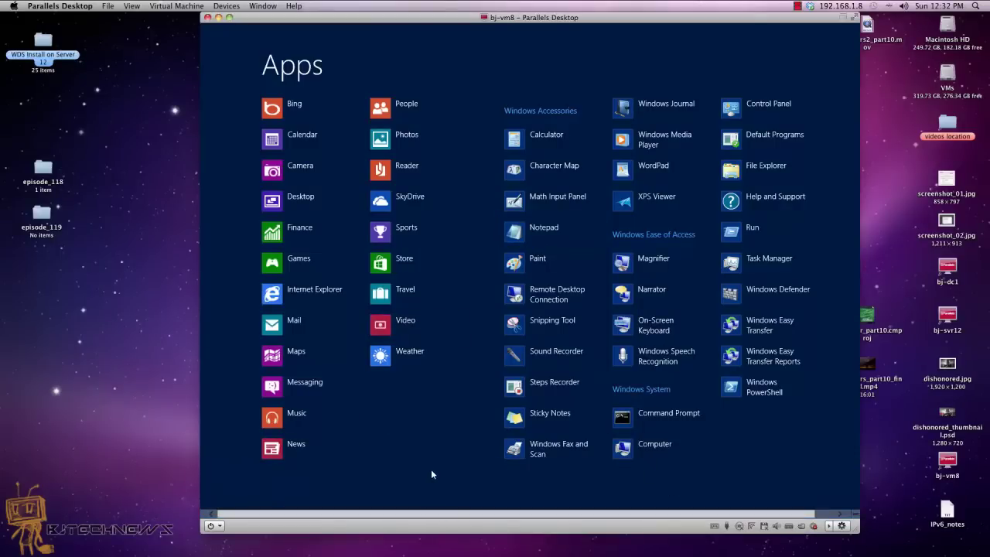
pyautogui.press('super')
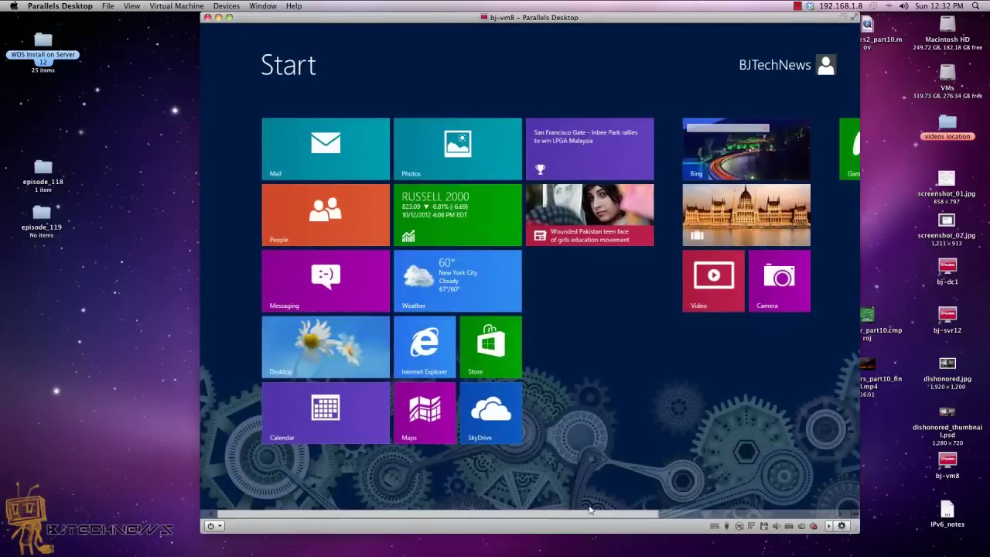
pyautogui.scroll(-3, 589, 508)
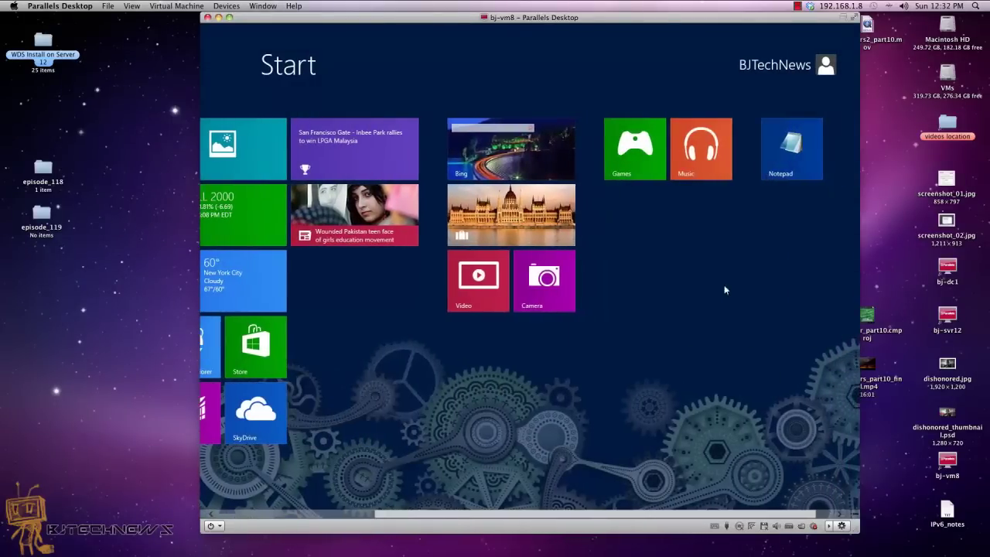
# - Move the Games and Music tiles below the Video and Camera tiles, and cancel the Microsoft account prompt to return to Start
pyautogui.moveTo(634, 151); pyautogui.dragTo(497, 354)
pyautogui.moveTo(671, 173); pyautogui.dragTo(595, 356)
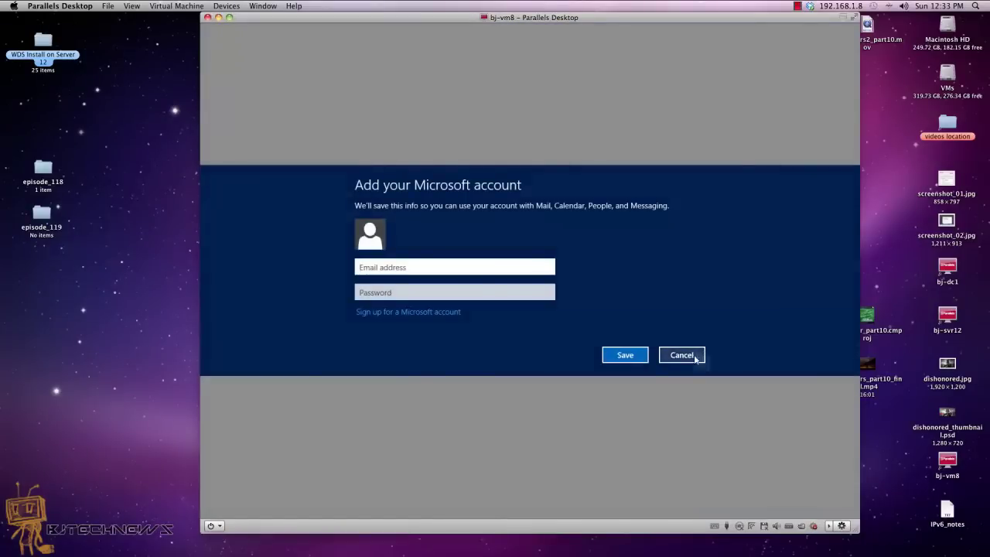
pyautogui.click(695, 354)
pyautogui.press('super')
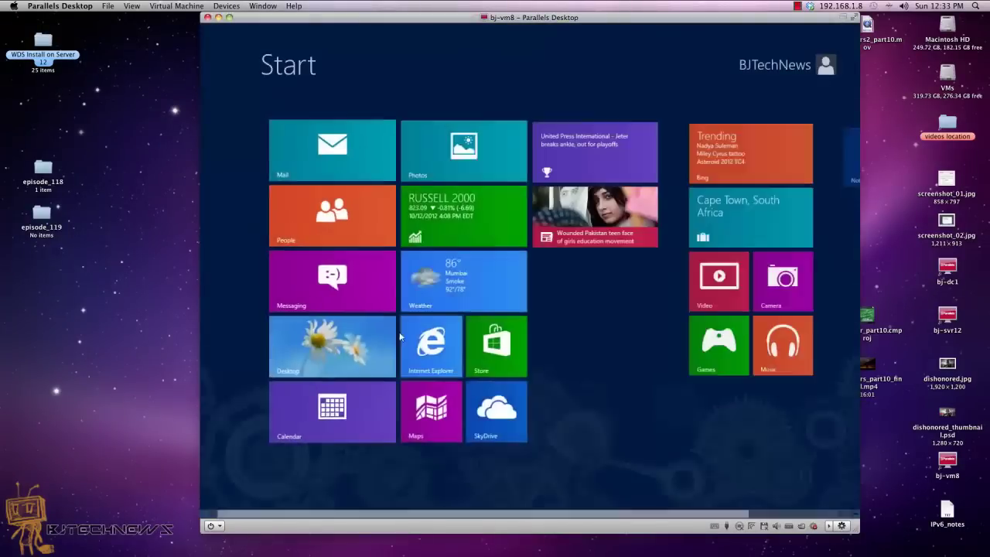
# - Open the desktop from Start and pin its BJTechNews folder to the Start screen
pyautogui.click(367, 353)
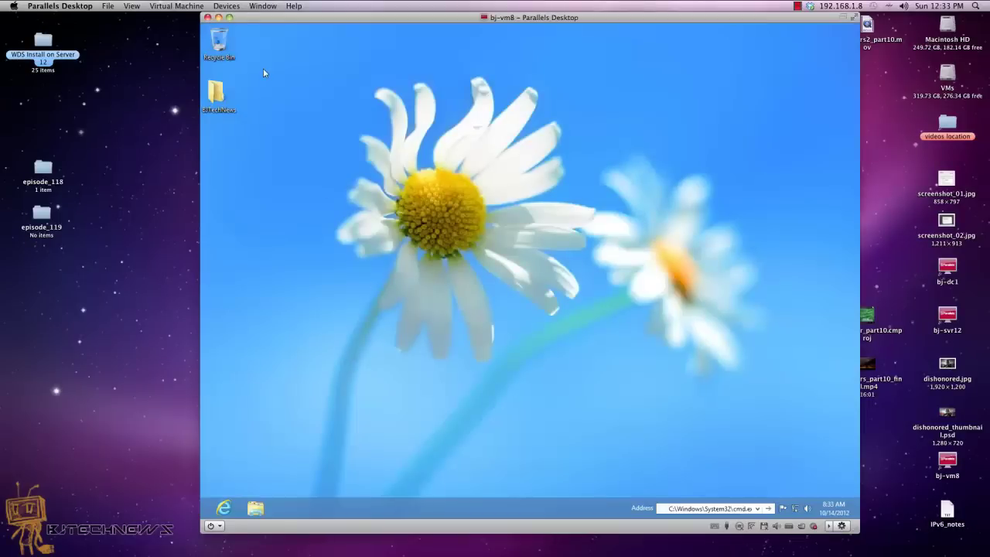
pyautogui.rightClick(221, 99)
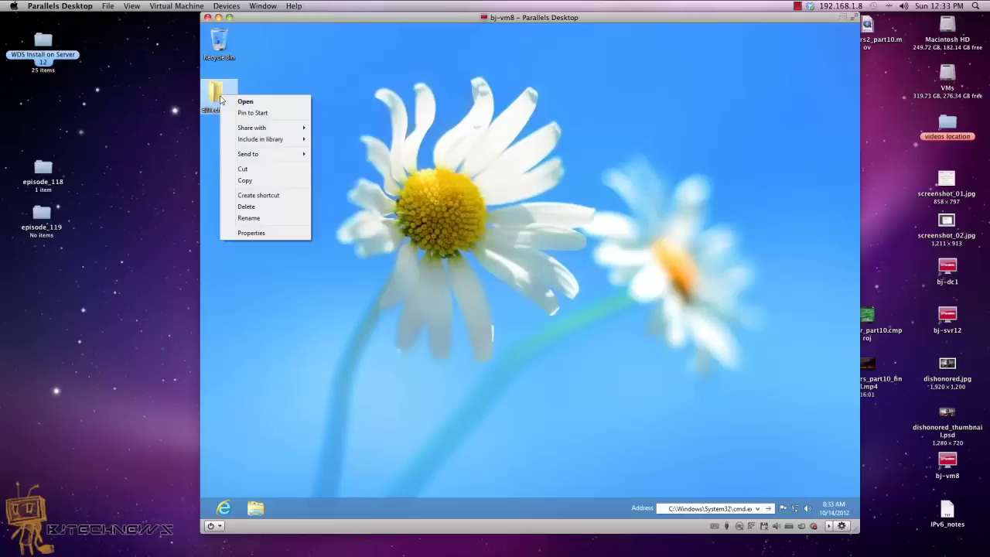
pyautogui.click(267, 114)
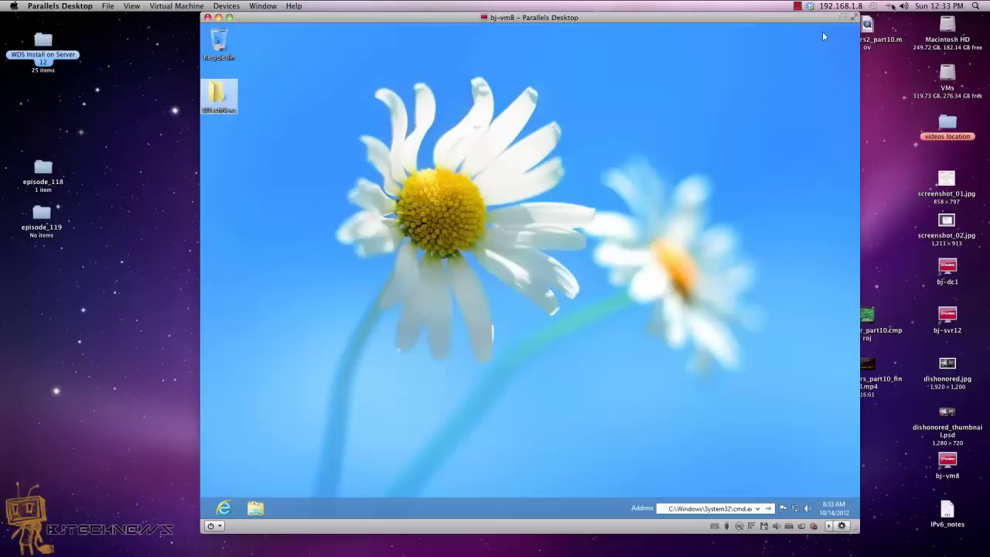
# - Return to the Start screen, open the BJTechNews folder from its pinned tile and close the folder window
pyautogui.moveTo(855, 31)
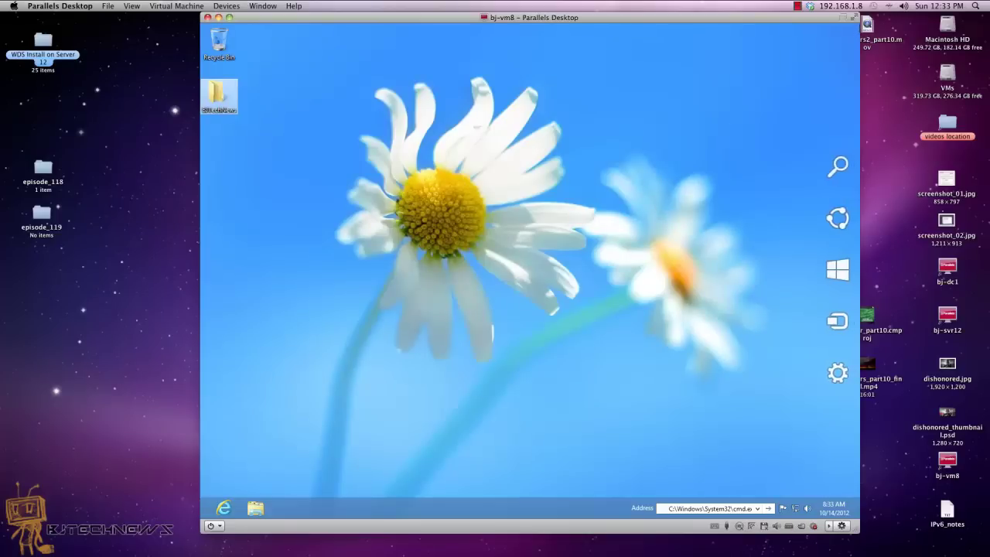
pyautogui.click(845, 284)
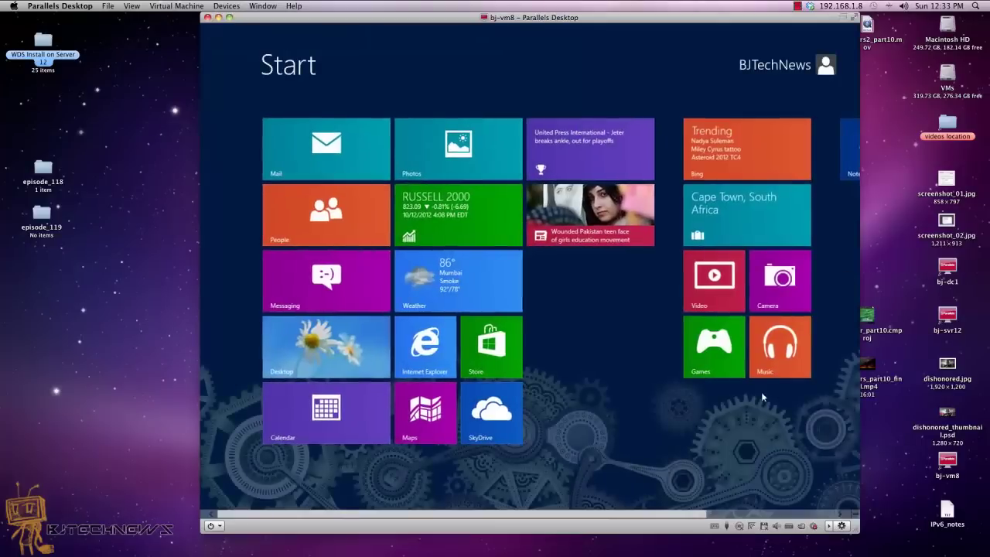
pyautogui.scroll(-2, 748, 514)
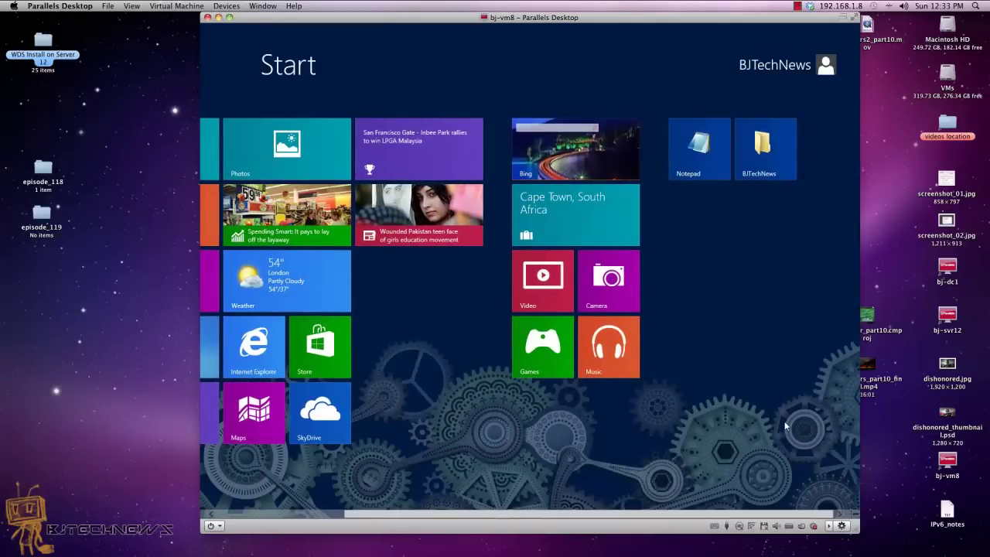
pyautogui.click(784, 153)
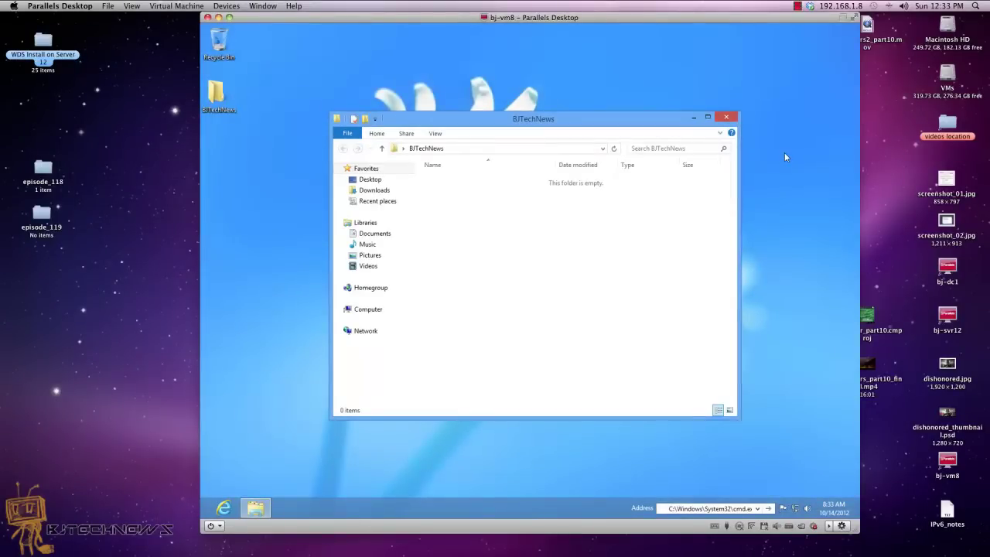
pyautogui.click(725, 117)
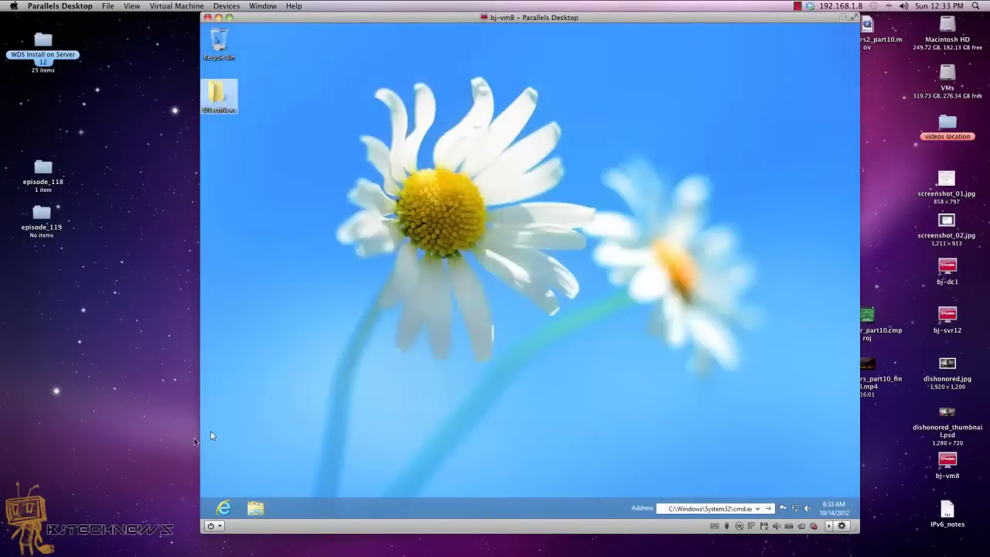
# - Open Internet Explorer from the desktop and load the BJTechNews channel page on youtube.com
pyautogui.click(222, 509)
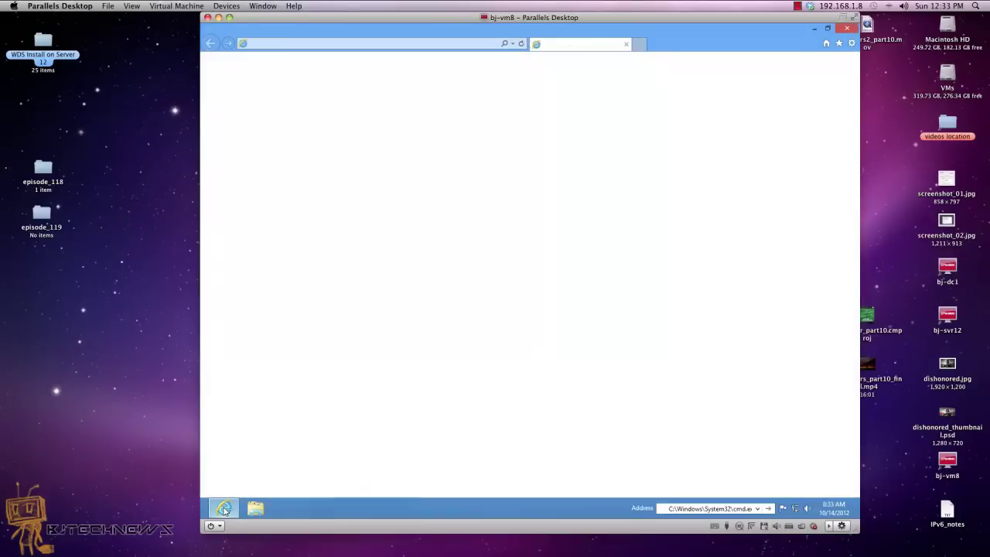
pyautogui.click(331, 43)
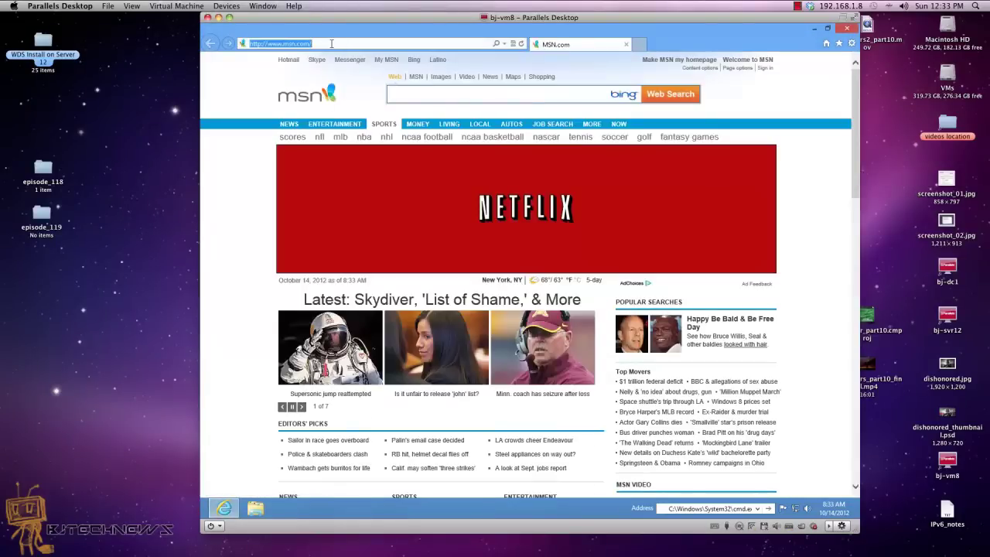
pyautogui.write('youtube.com/')
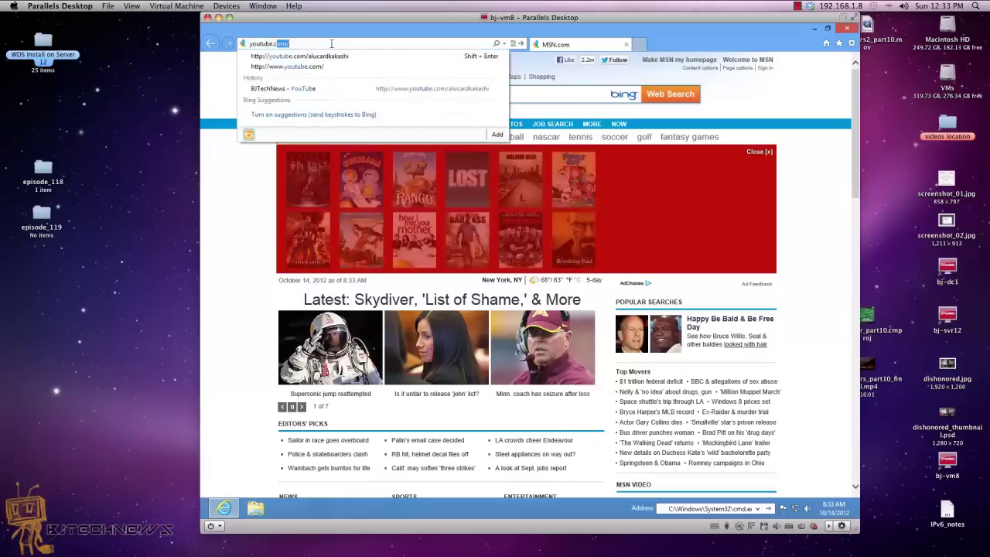
pyautogui.press('Down')
pyautogui.press('Return')
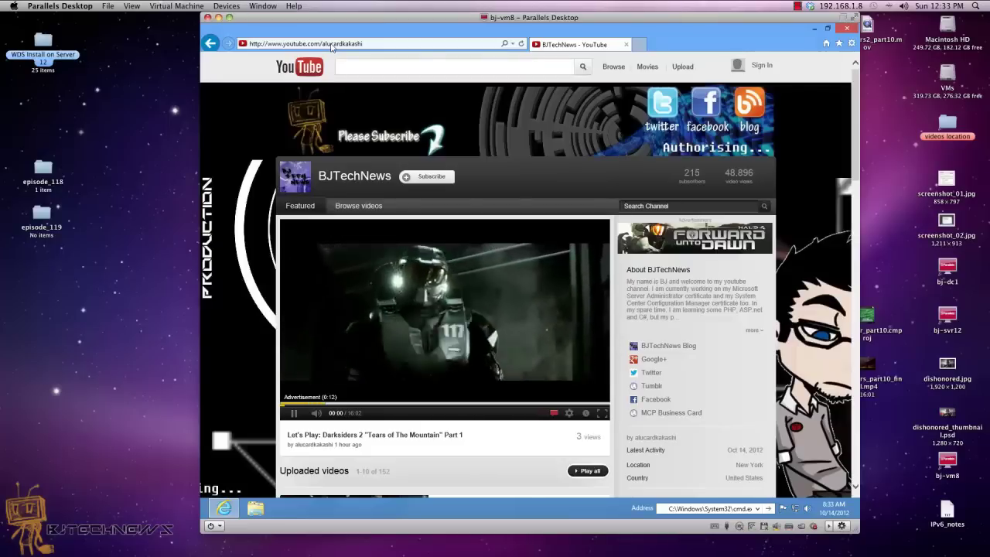
# - Add the BJTechNews YouTube page to the Start screen from Internet Explorer, keeping the suggested name
pyautogui.click(851, 43)
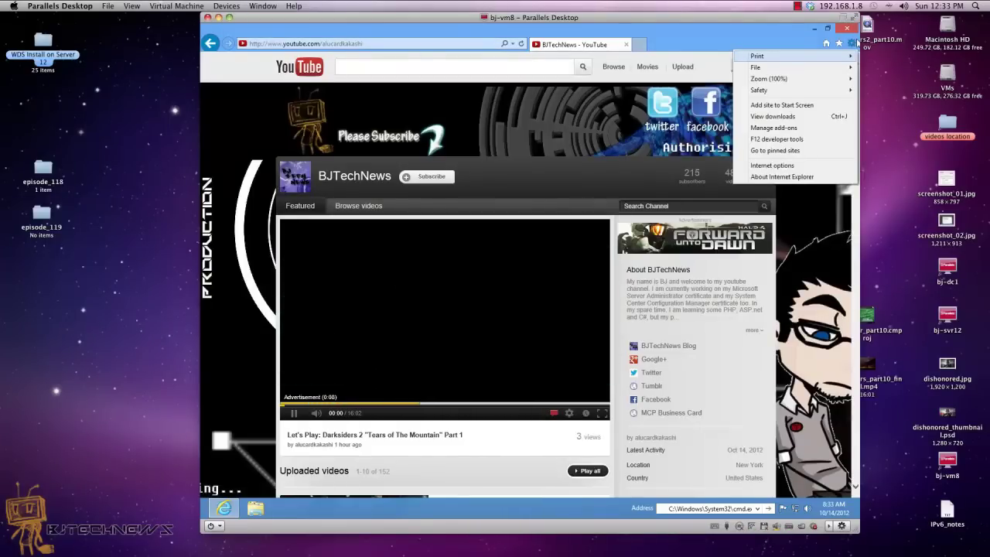
pyautogui.moveTo(838, 93)
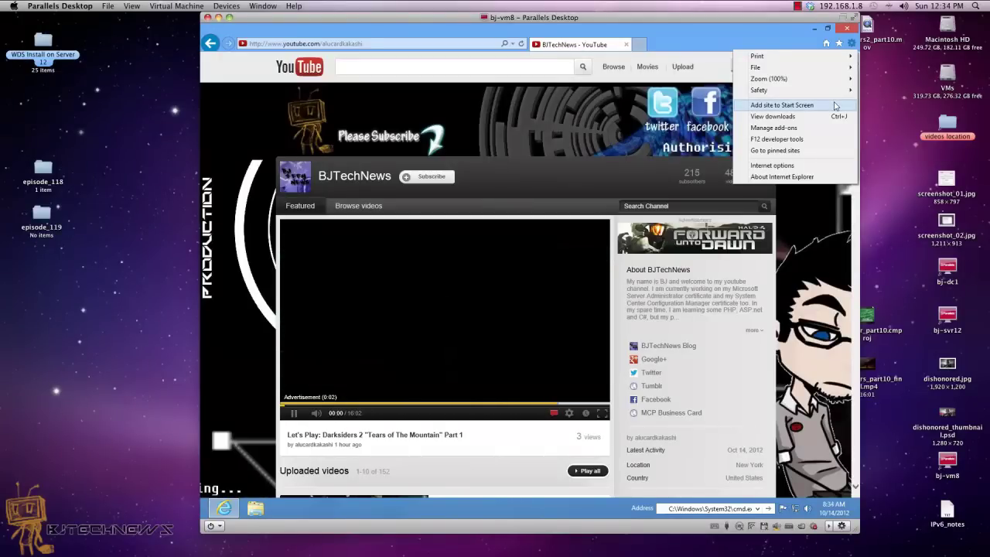
pyautogui.click(835, 105)
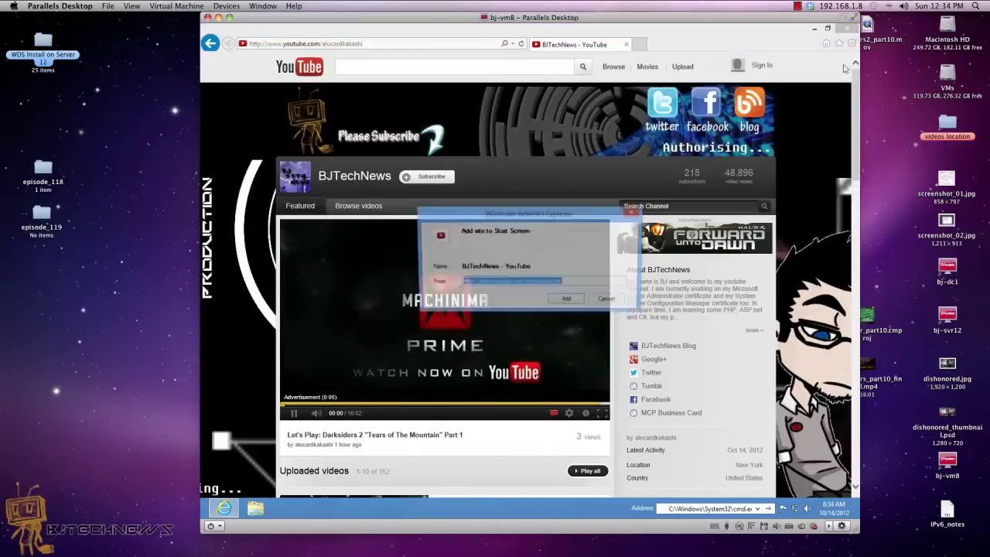
pyautogui.click(568, 301)
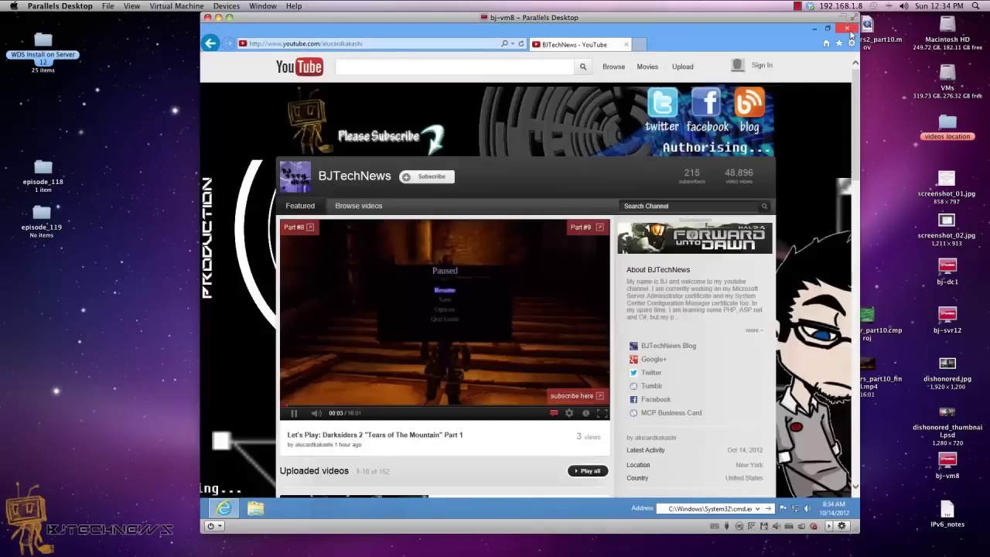
# - Close Internet Explorer and return to the Start screen to view the pinned BJTechNews - YouTube tile
pyautogui.click(848, 30)
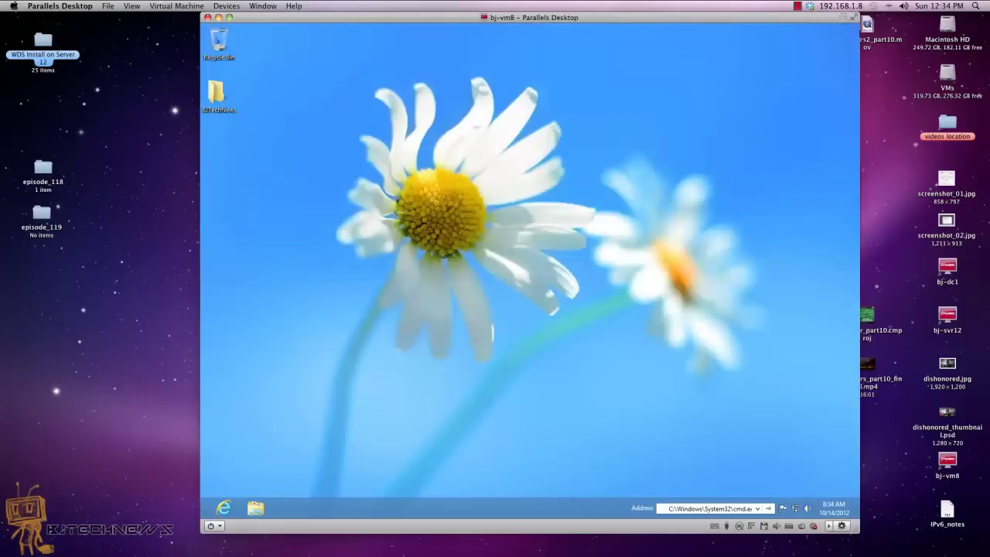
pyautogui.moveTo(855, 271)
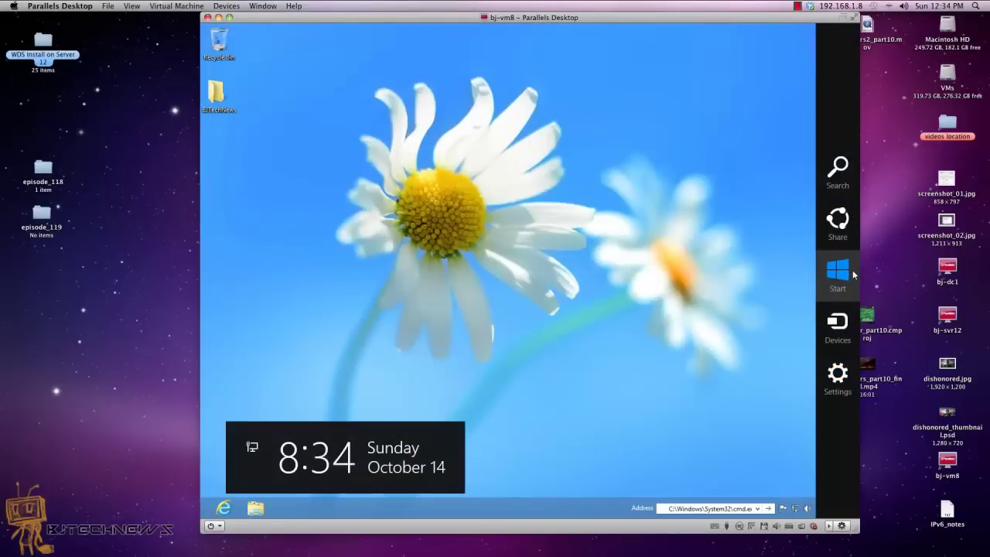
pyautogui.click(837, 273)
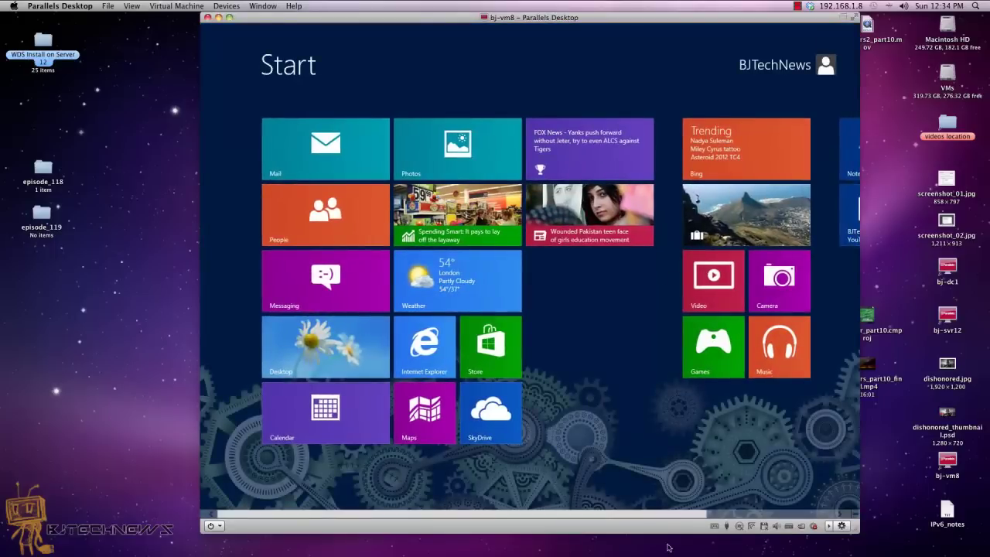
pyautogui.scroll(-3, 833, 508)
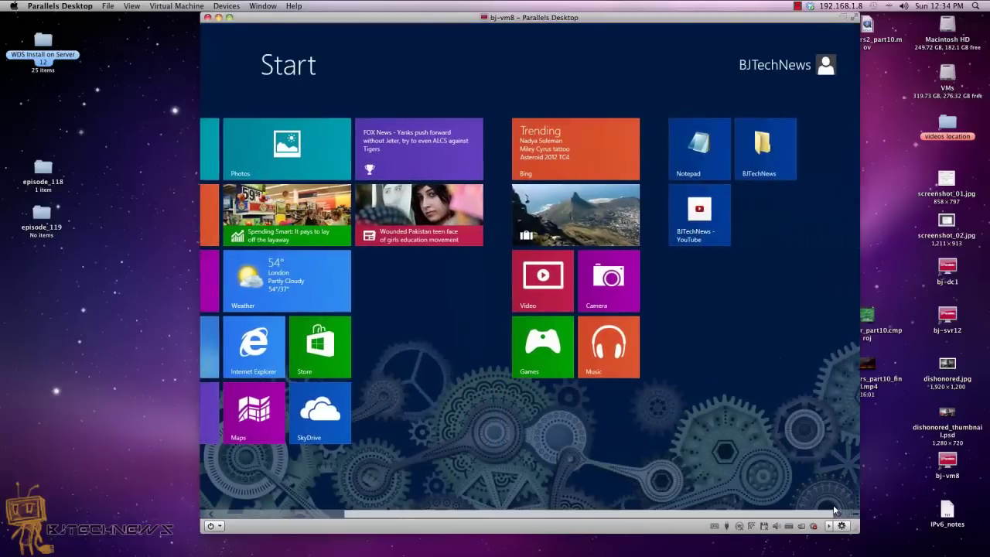